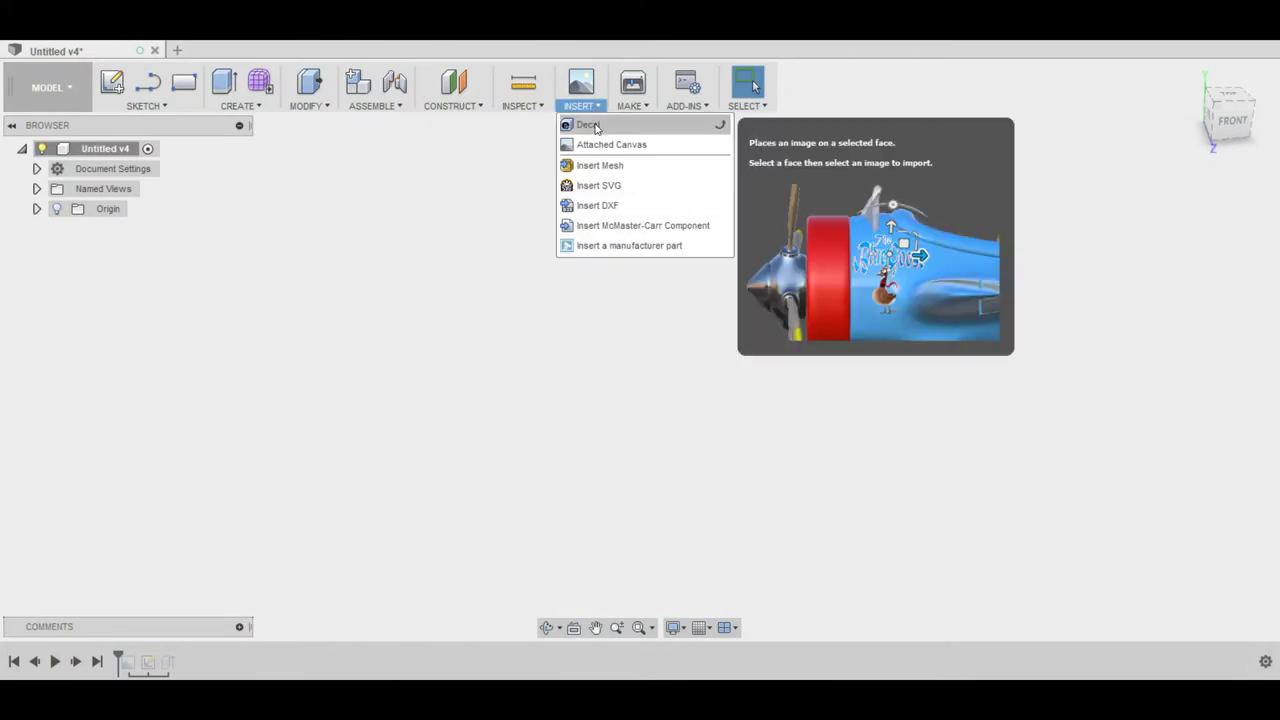
# - Advance the timeline by one feature to restore the attached mitten canvas, and view it from the top
pyautogui.click(597, 150)
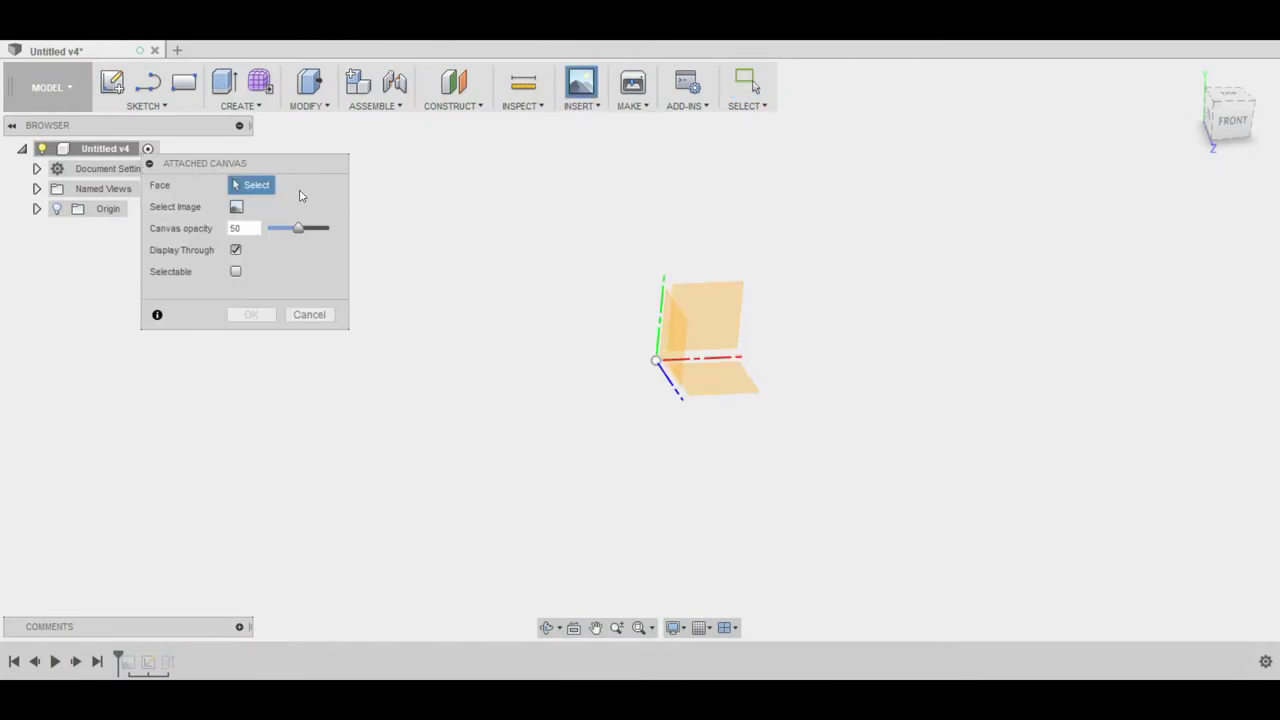
pyautogui.click(309, 315)
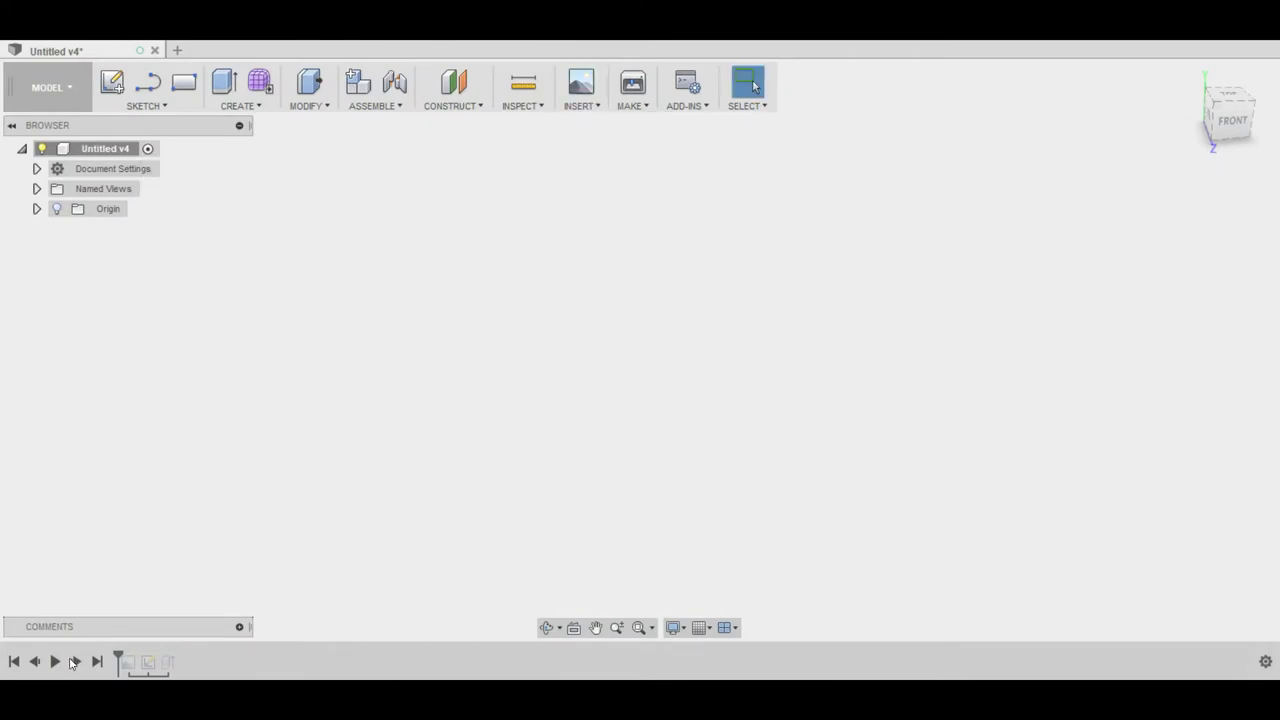
pyautogui.click(76, 662)
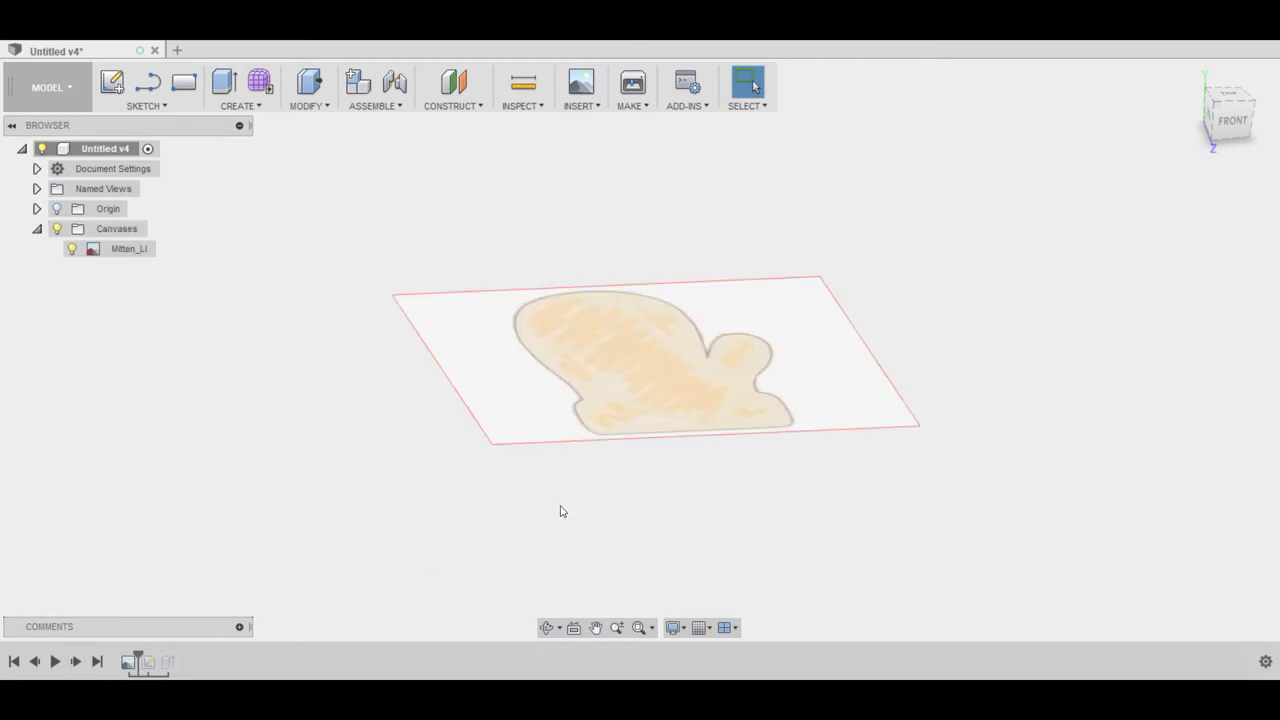
pyautogui.click(1239, 102)
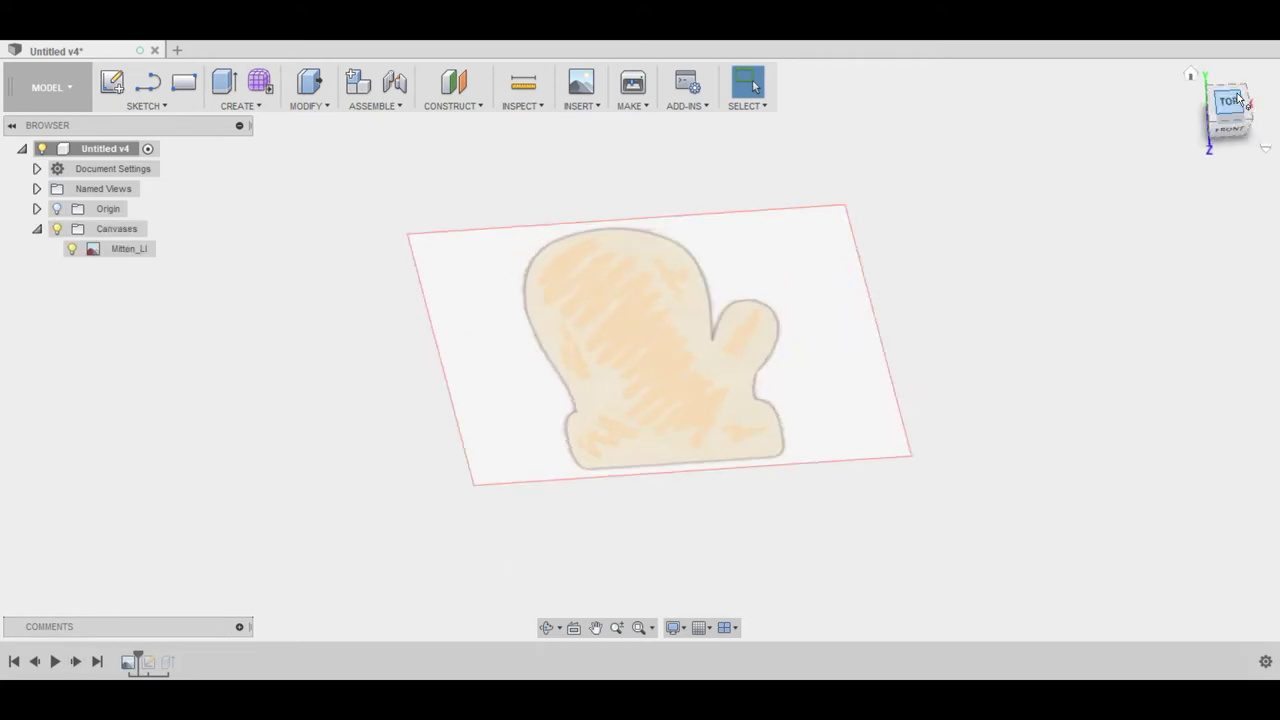
# - Advance the timeline through the mitten outline sketch and its extrusion to the end of the history
pyautogui.click(160, 106)
pyautogui.moveTo(160, 205)
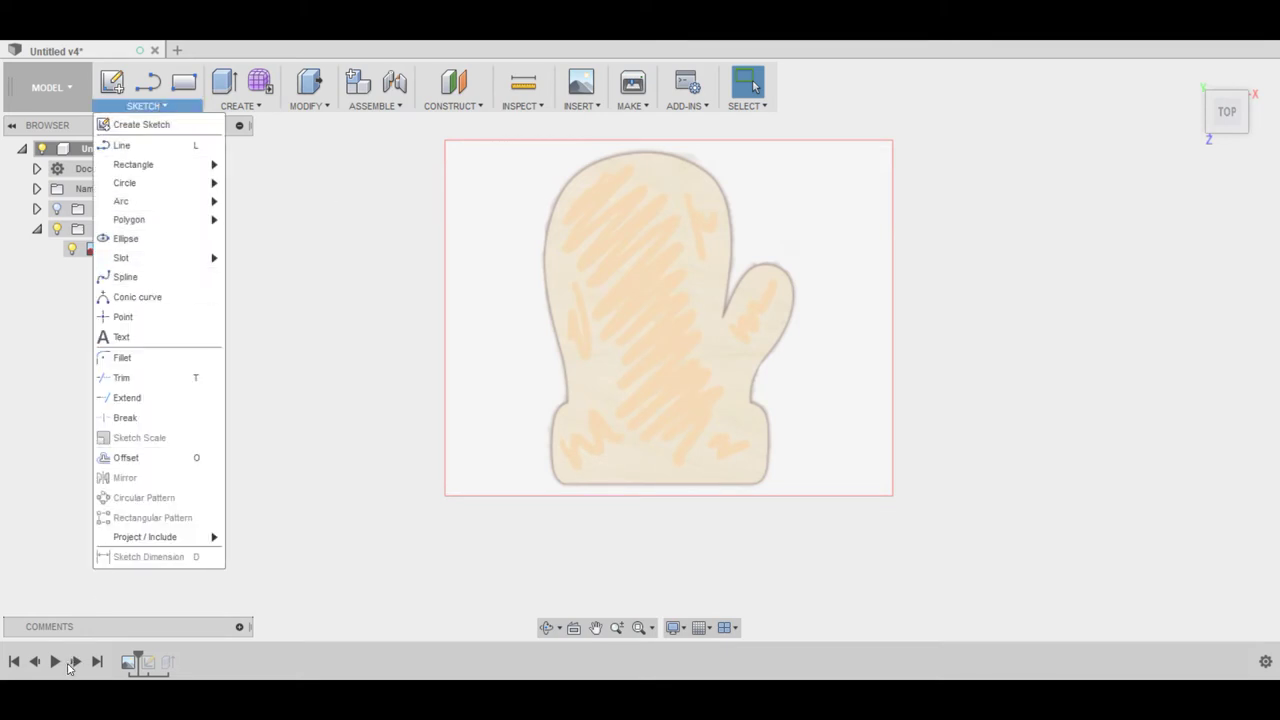
pyautogui.click(75, 662)
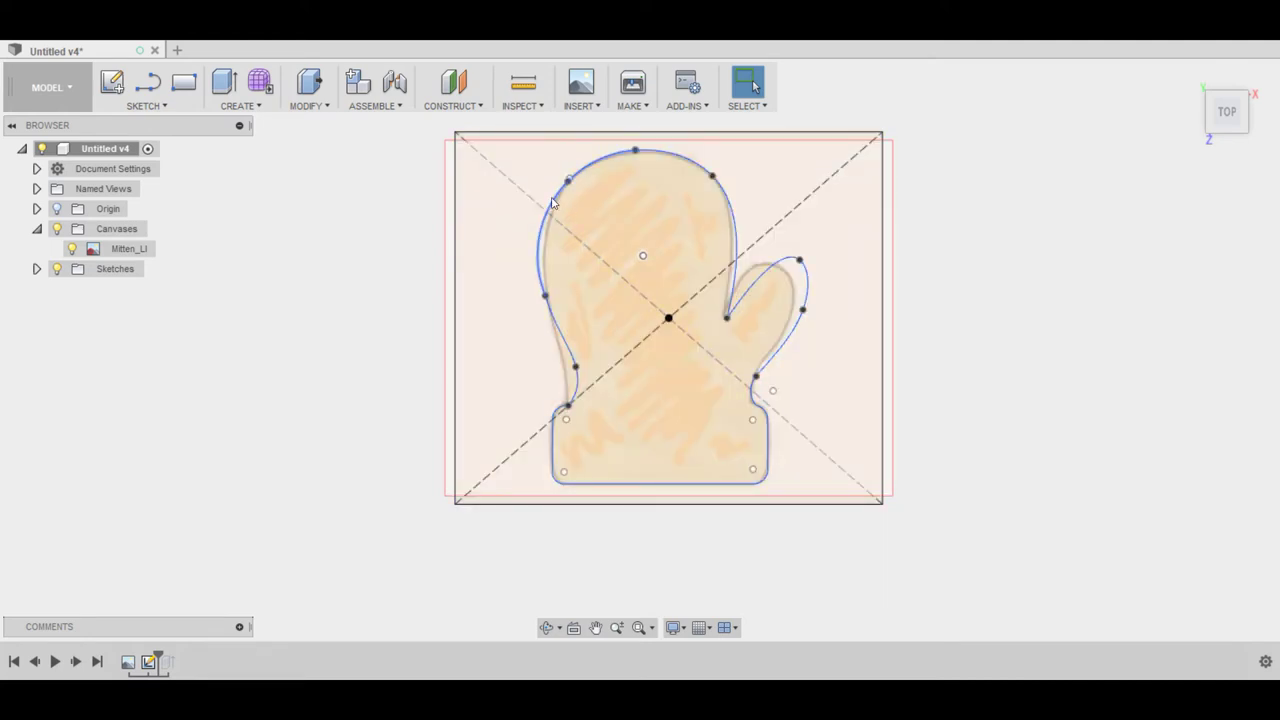
pyautogui.click(76, 662)
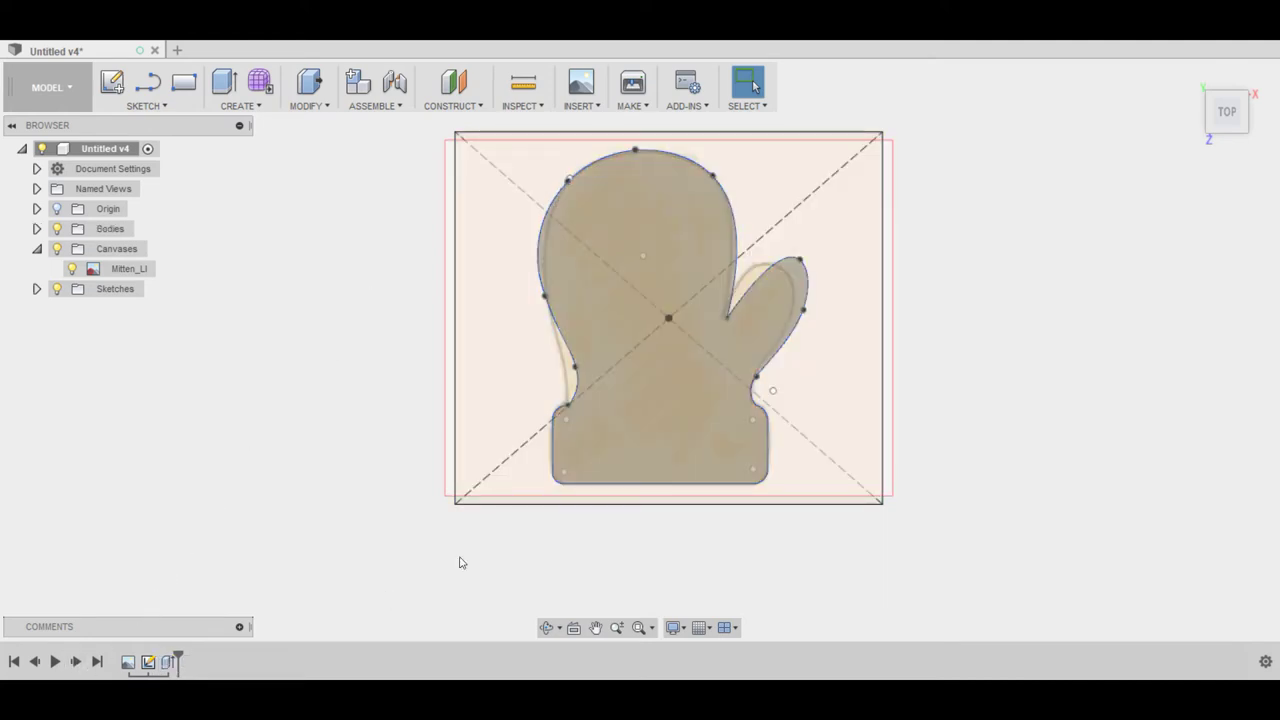
# - Hide the Mitten_LI canvas and all sketches so that only the extruded mitten body is displayed
pyautogui.moveTo(1232, 112)
pyautogui.mouseDown()
pyautogui.moveTo(1262, 111)
pyautogui.moveTo(1033, 149)
pyautogui.mouseUp()
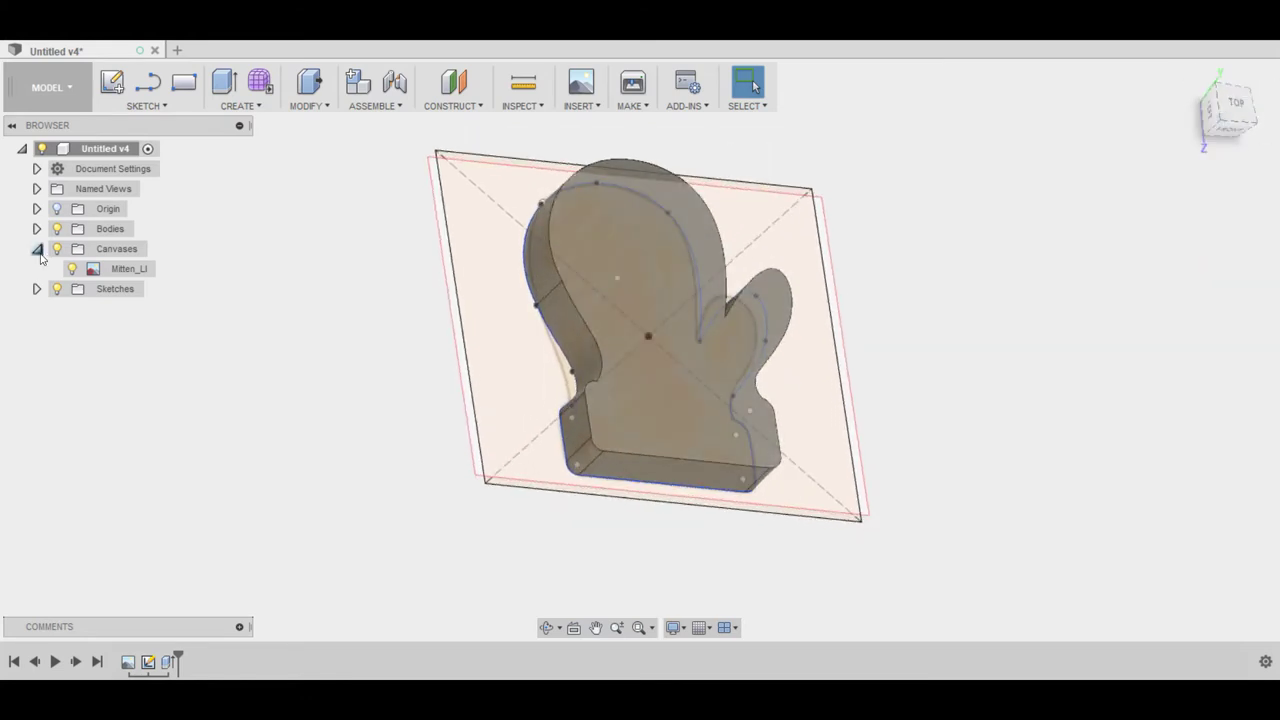
pyautogui.click(72, 268)
pyautogui.click(57, 289)
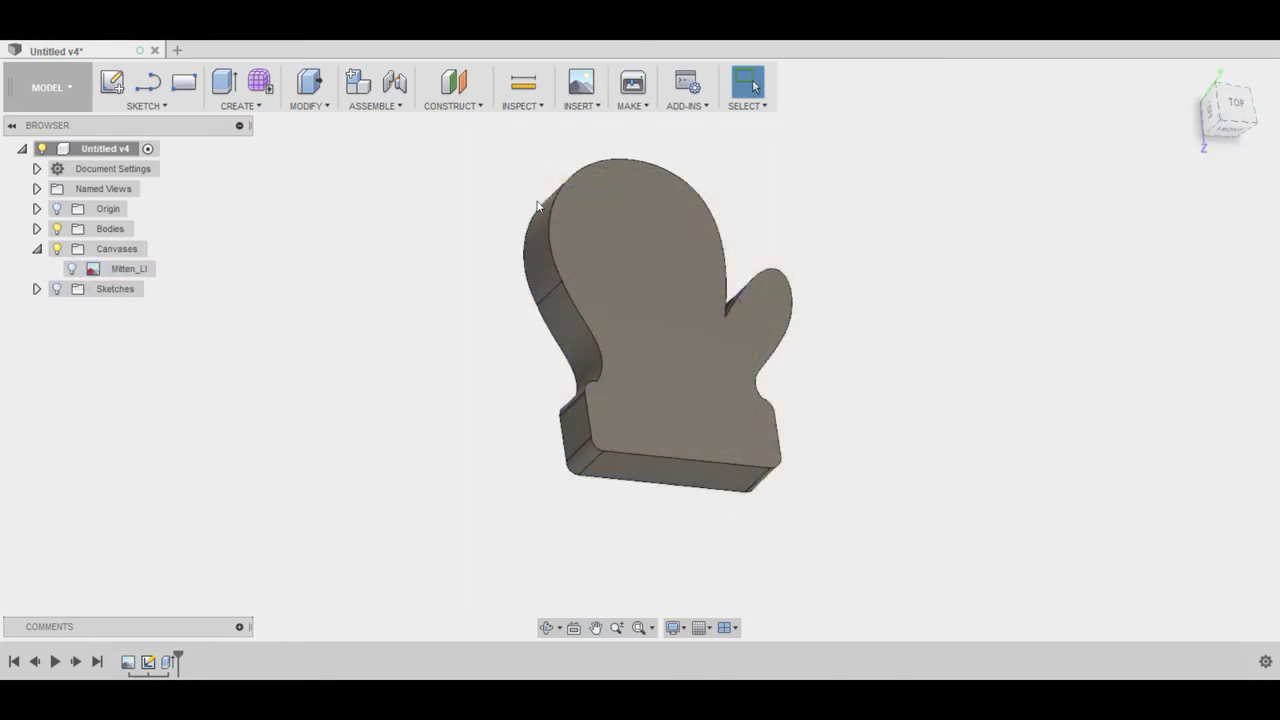
pyautogui.moveTo(1220, 122)
pyautogui.mouseDown()
pyautogui.moveTo(1228, 112)
pyautogui.moveTo(1216, 124)
pyautogui.mouseUp()
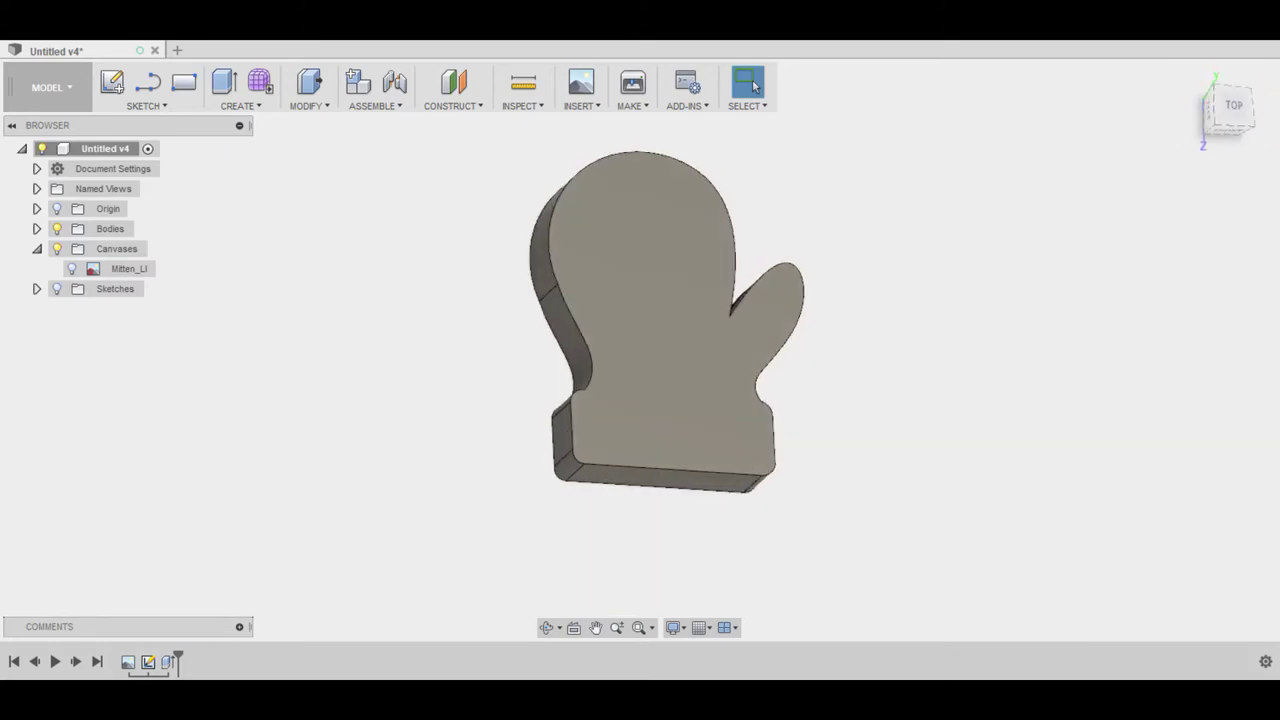
# - In the CAM workspace, create a milling setup oriented by Z axis/plane & X axis, using the mitten's short side edge as the Z axis
pyautogui.click(47, 87)
pyautogui.click(61, 301)
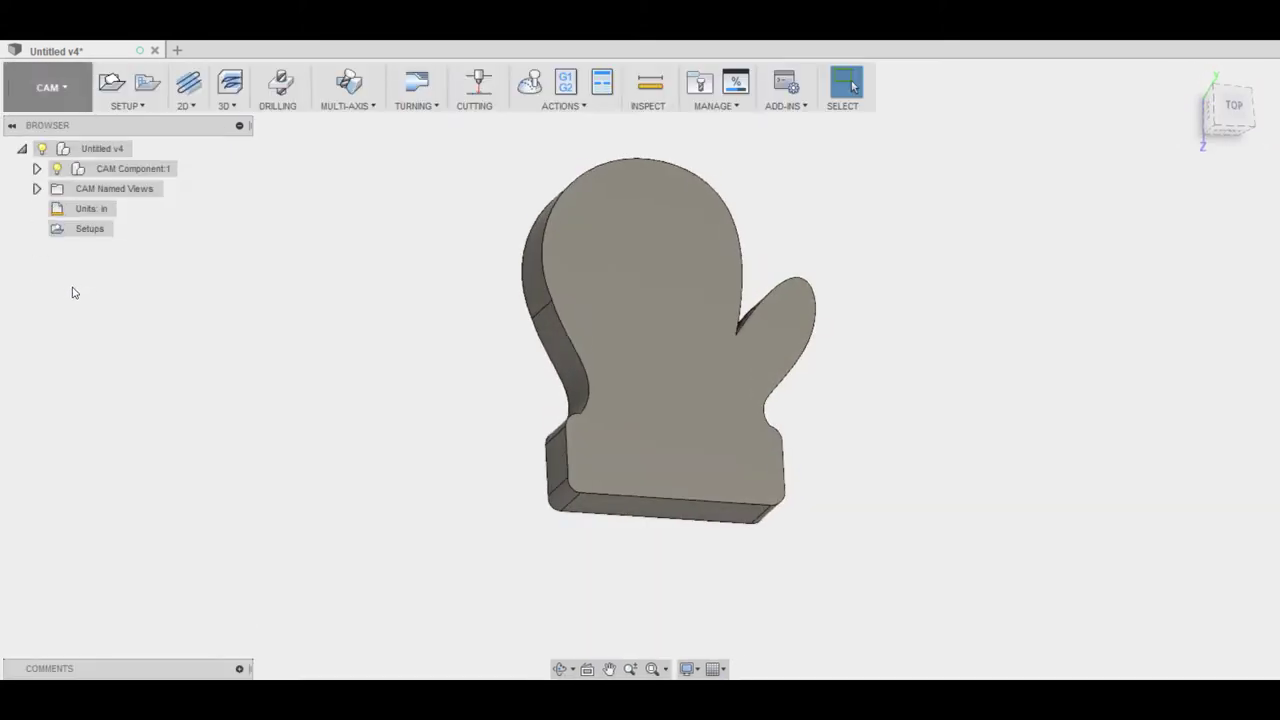
pyautogui.click(148, 106)
pyautogui.click(135, 125)
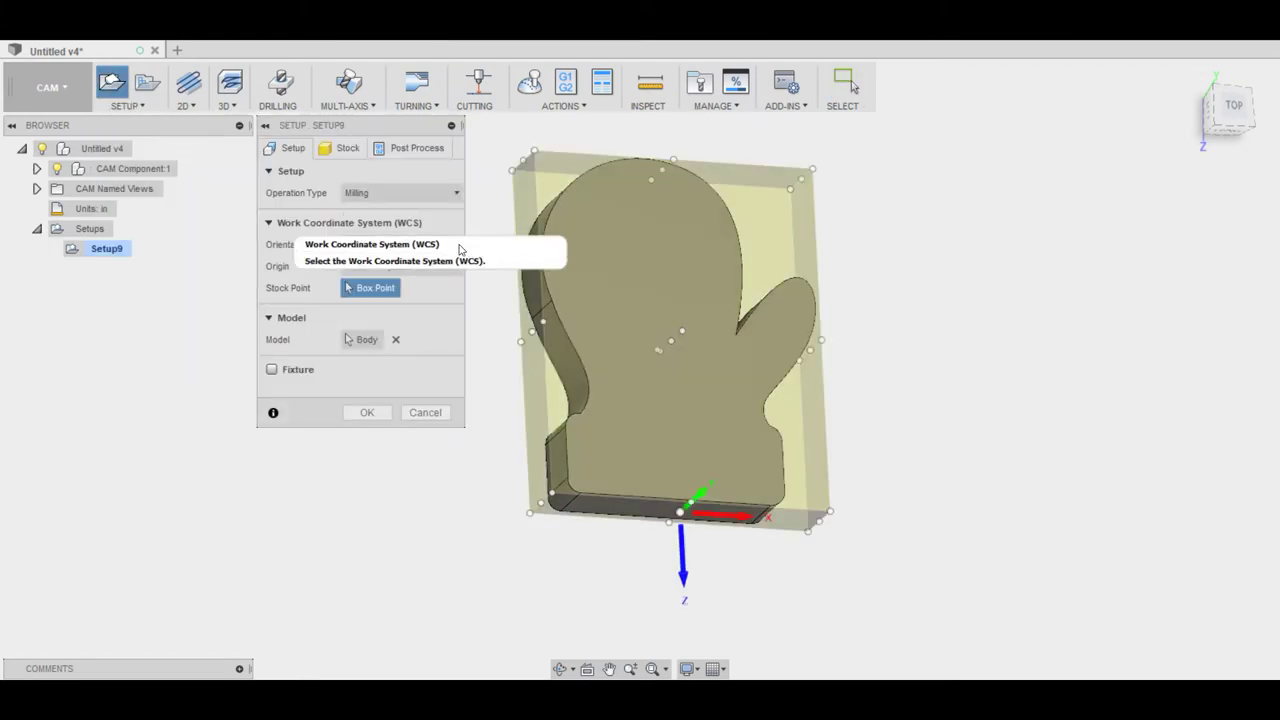
pyautogui.click(372, 245)
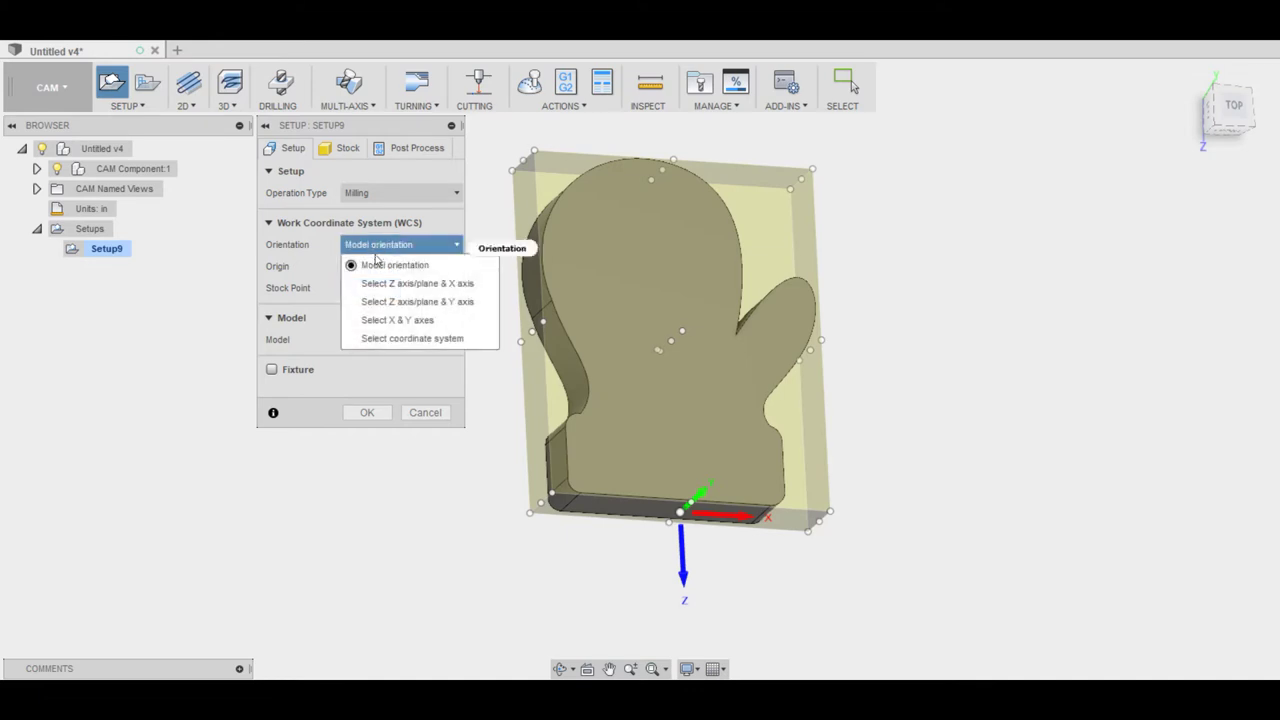
pyautogui.click(382, 283)
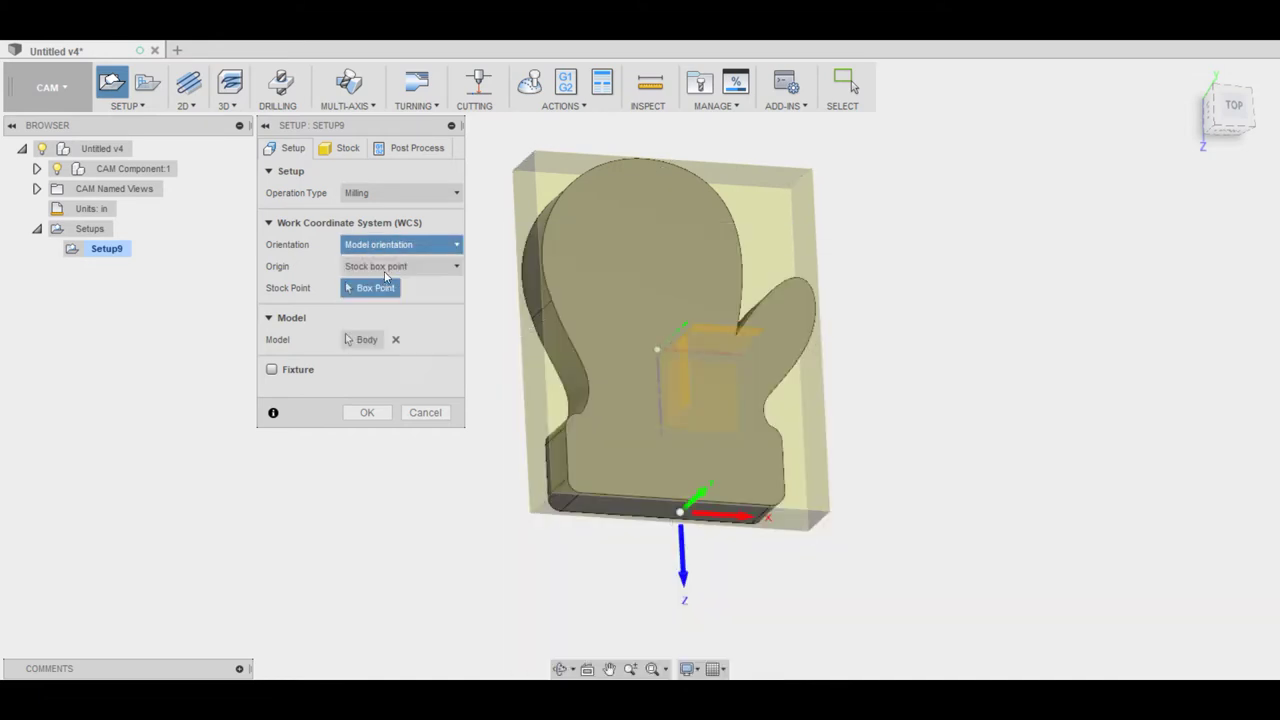
pyautogui.click(560, 440)
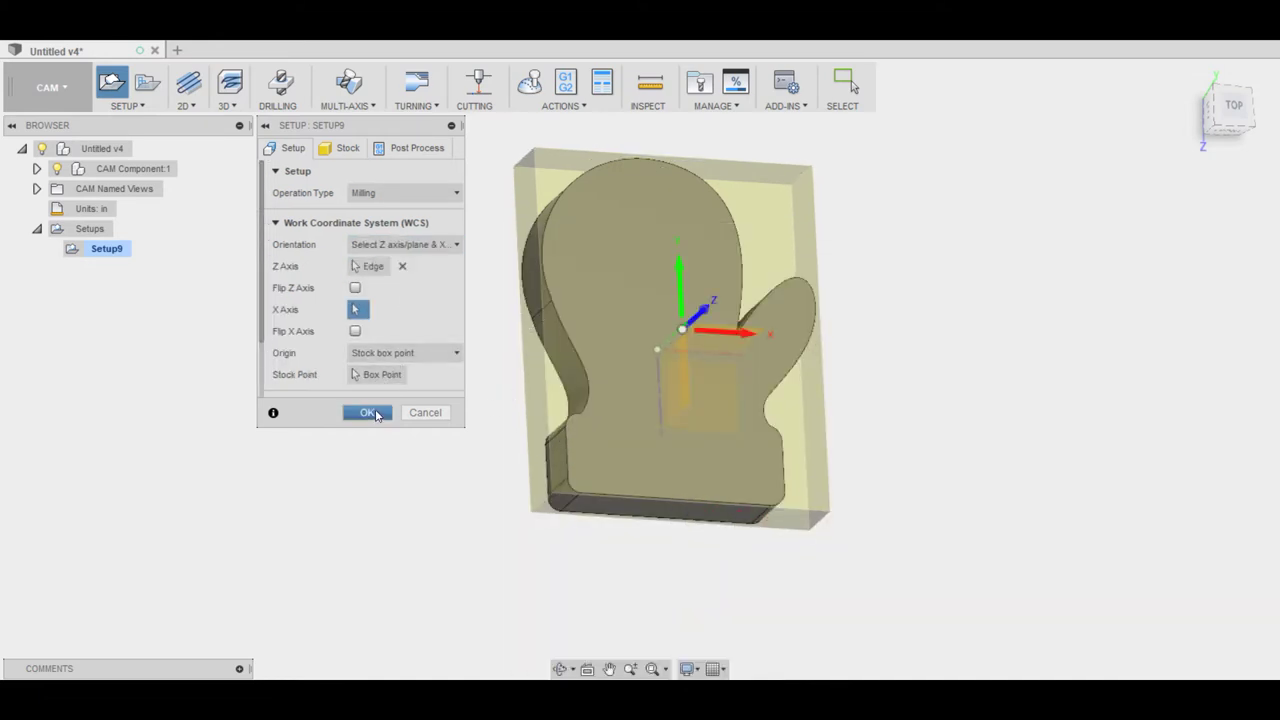
pyautogui.click(367, 412)
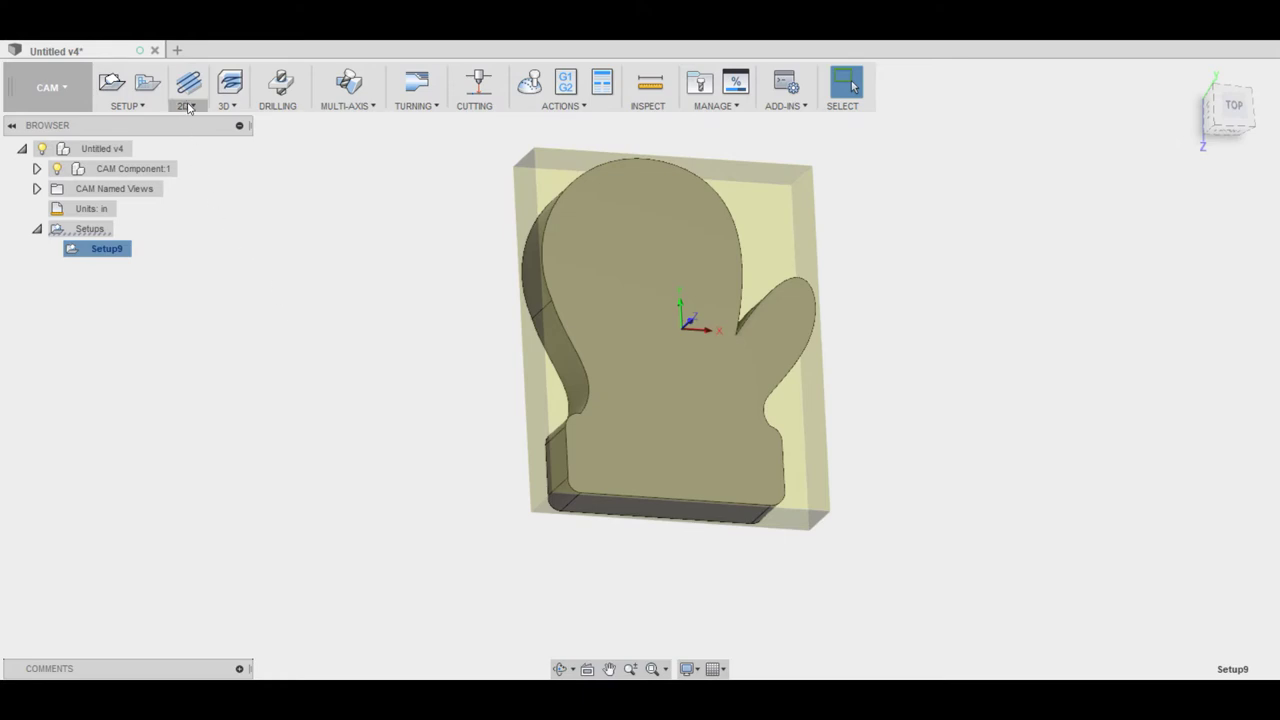
# - Start a 2D Contour operation with tool #4, the 1/4" flat end mill, and set its coolant to Disabled
pyautogui.click(188, 107)
pyautogui.click(204, 183)
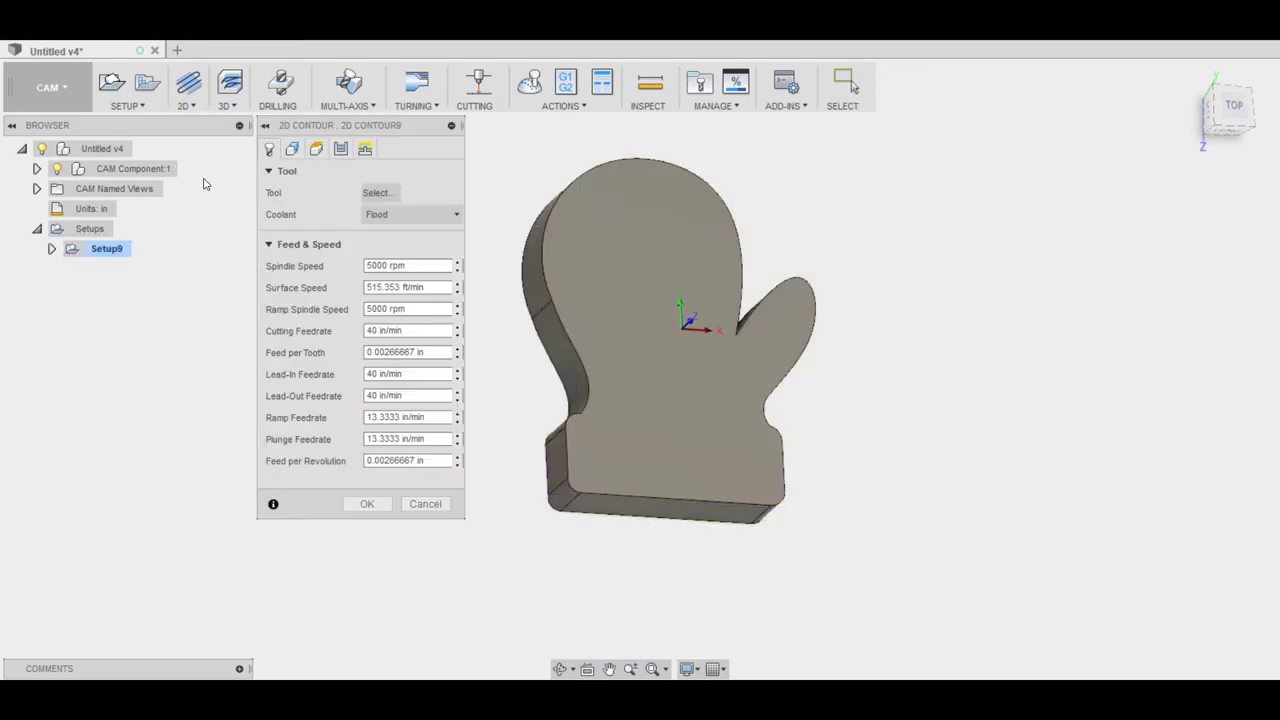
pyautogui.click(382, 192)
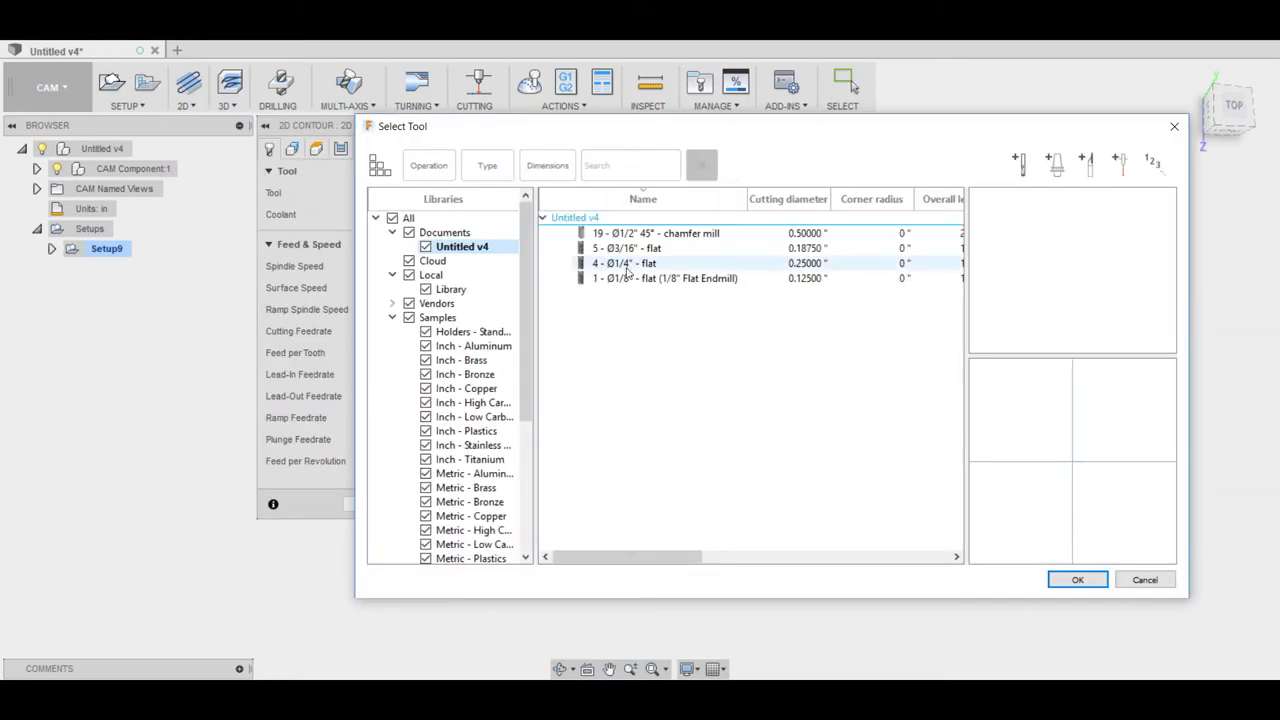
pyautogui.click(627, 263)
pyautogui.click(1078, 580)
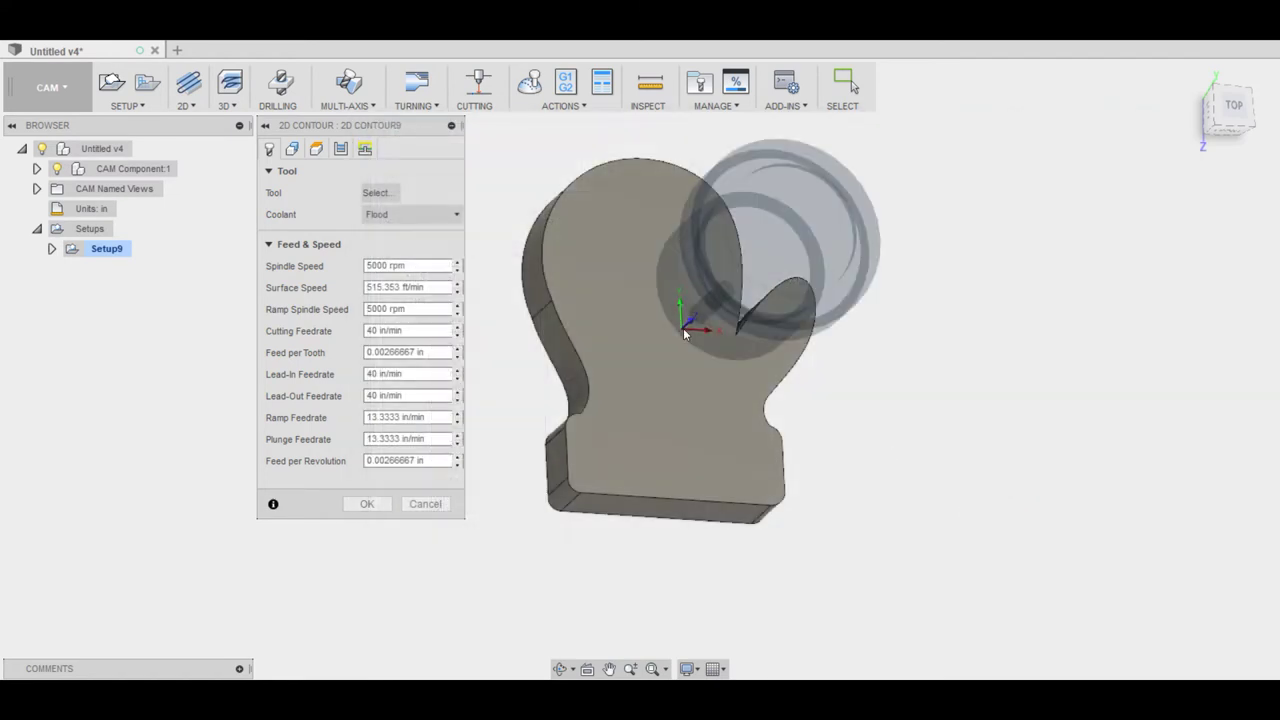
pyautogui.click(420, 236)
pyautogui.click(420, 261)
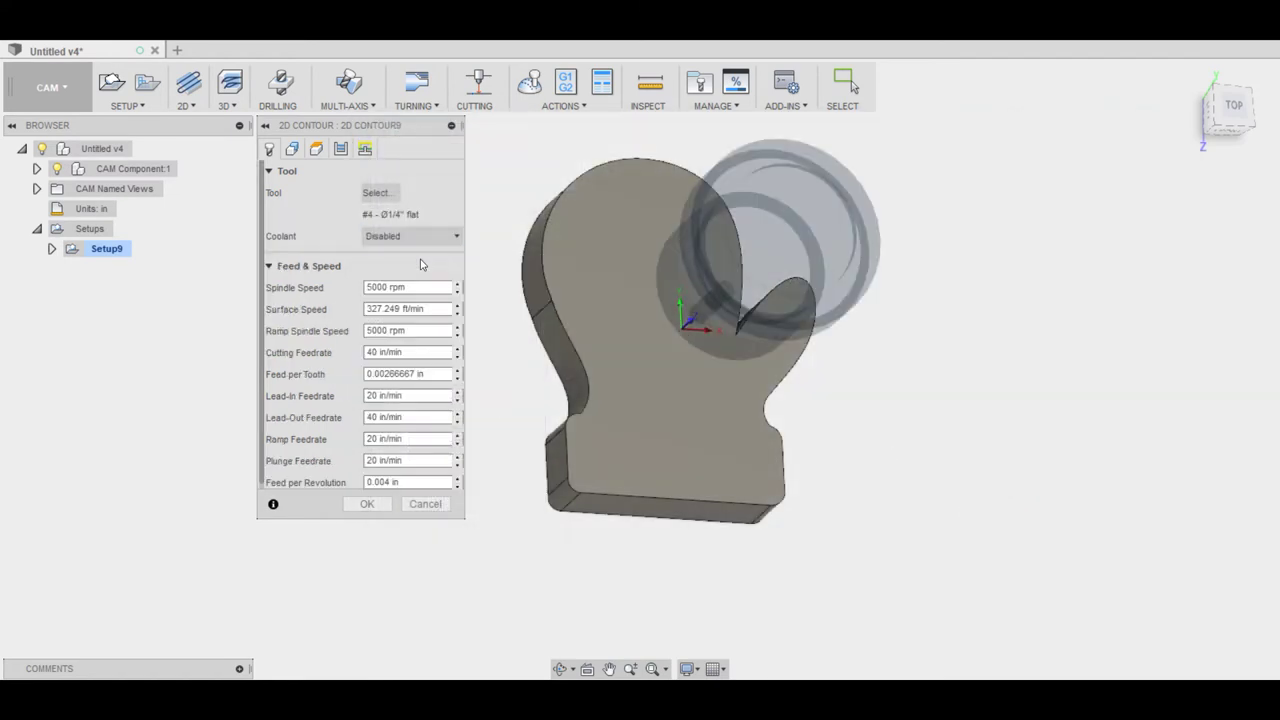
# - Set the spindle speed to 12000 rpm, the cutting feedrate to 12 in/min, and the ramp and plunge feedrates to 10 in/min
pyautogui.click(372, 288)
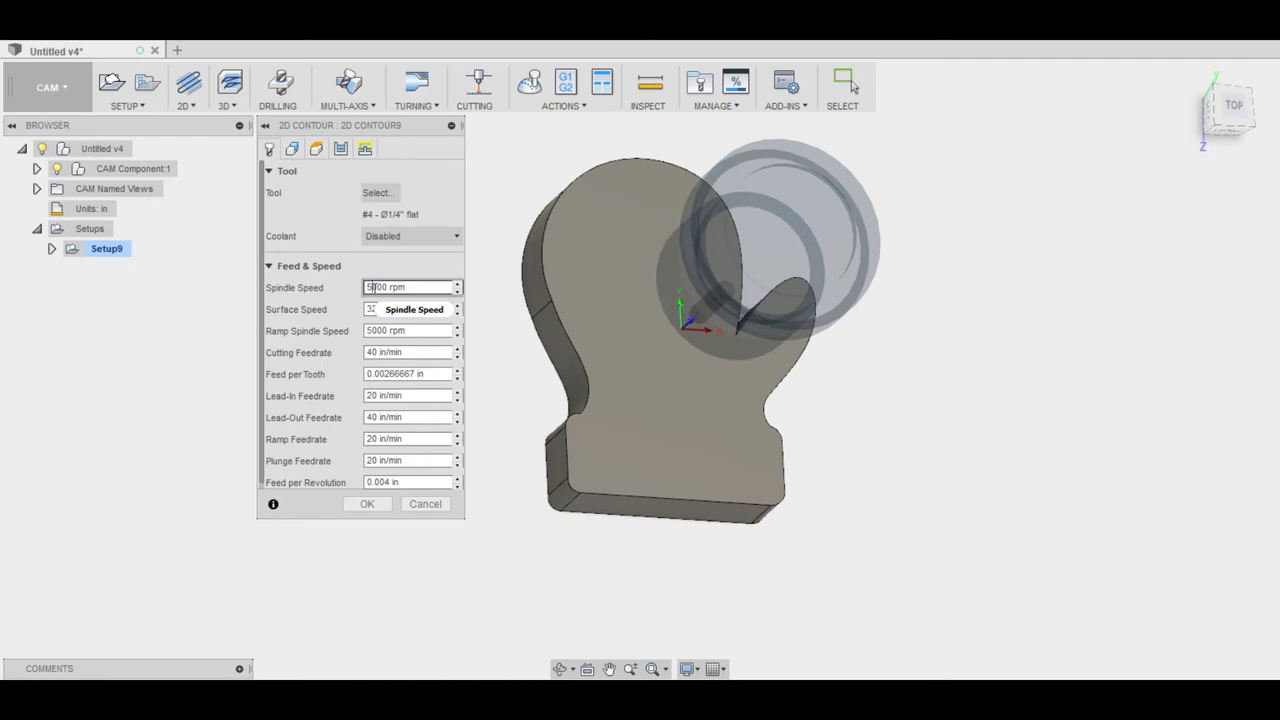
pyautogui.hotkey('ctrl', 'a')
pyautogui.write('12000')
pyautogui.click(383, 331)
pyautogui.doubleClick(383, 352)
pyautogui.write('12')
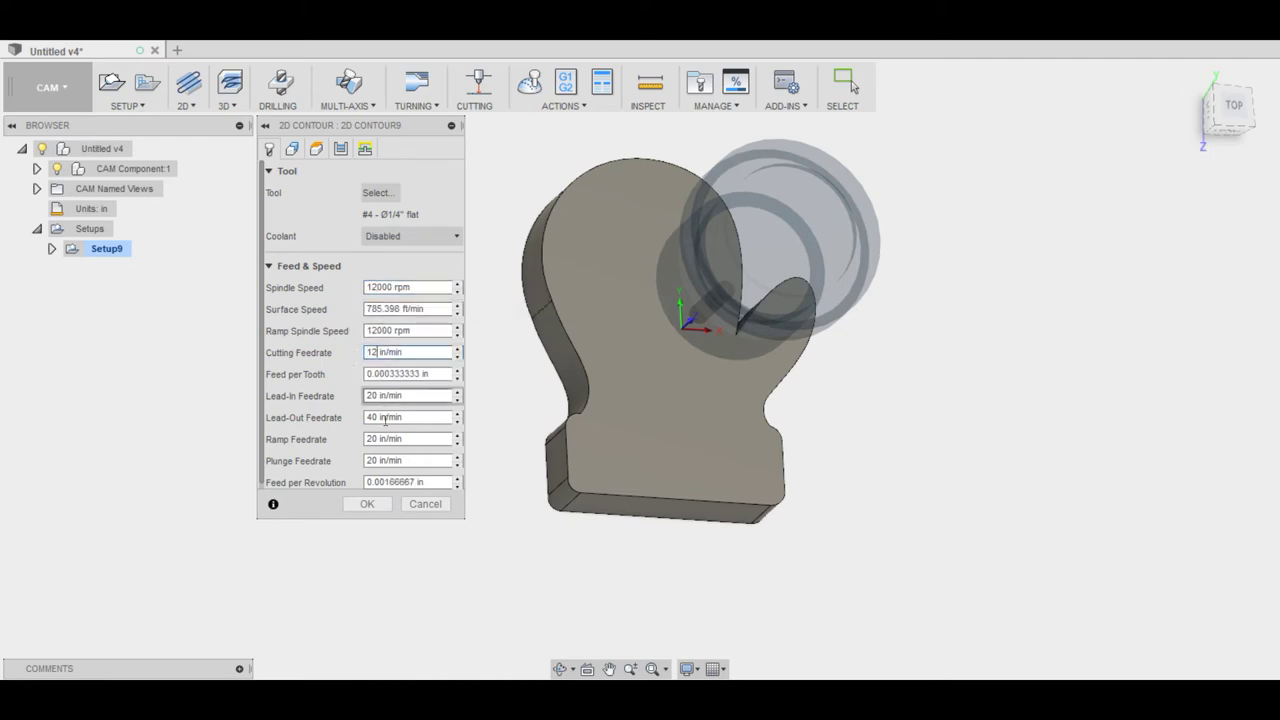
pyautogui.doubleClick(372, 439)
pyautogui.write('10')
pyautogui.doubleClick(372, 461)
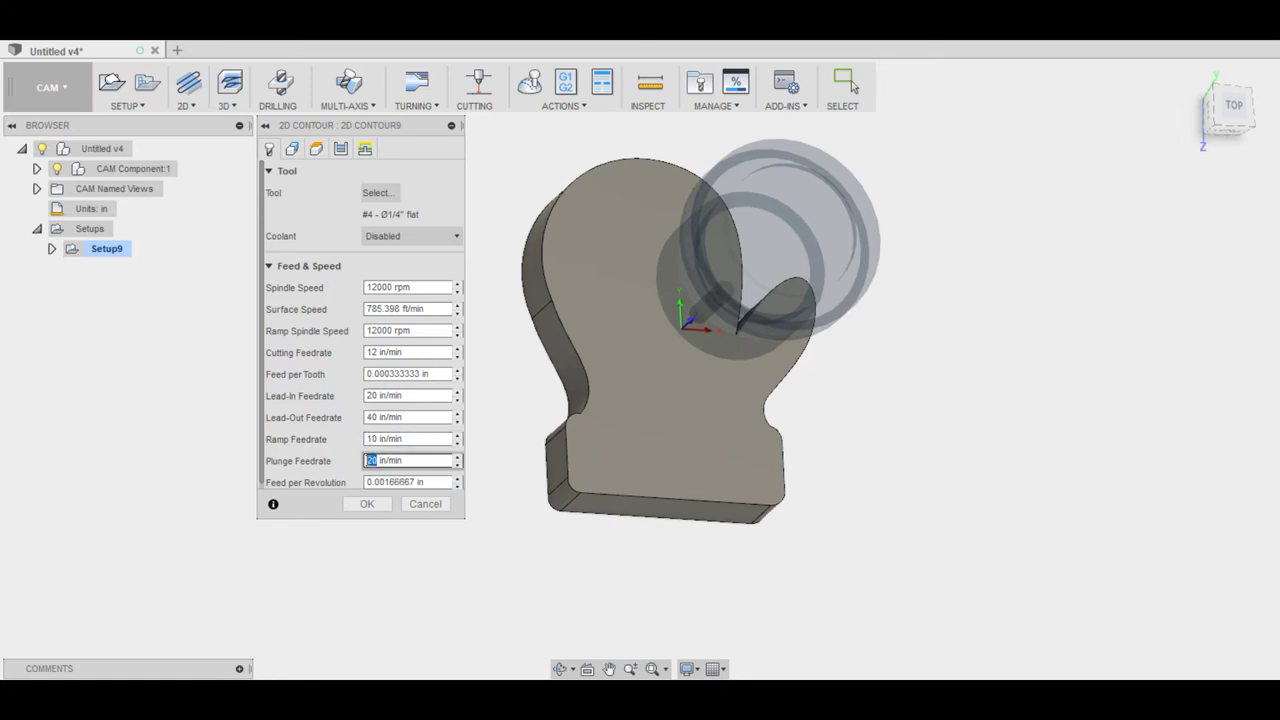
pyautogui.write('10')
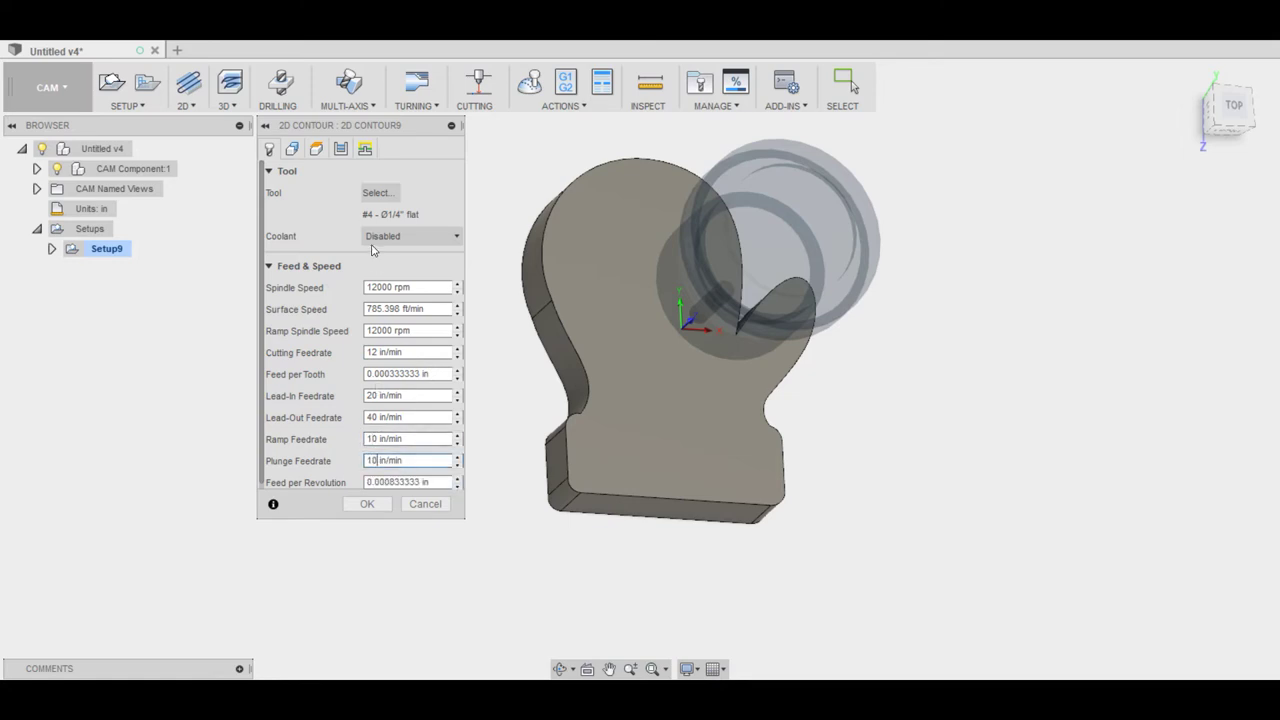
# - Select the outline of the mitten's top face as the contour and reference the top height from Selected contour(s)
pyautogui.click(292, 148)
pyautogui.click(555, 204)
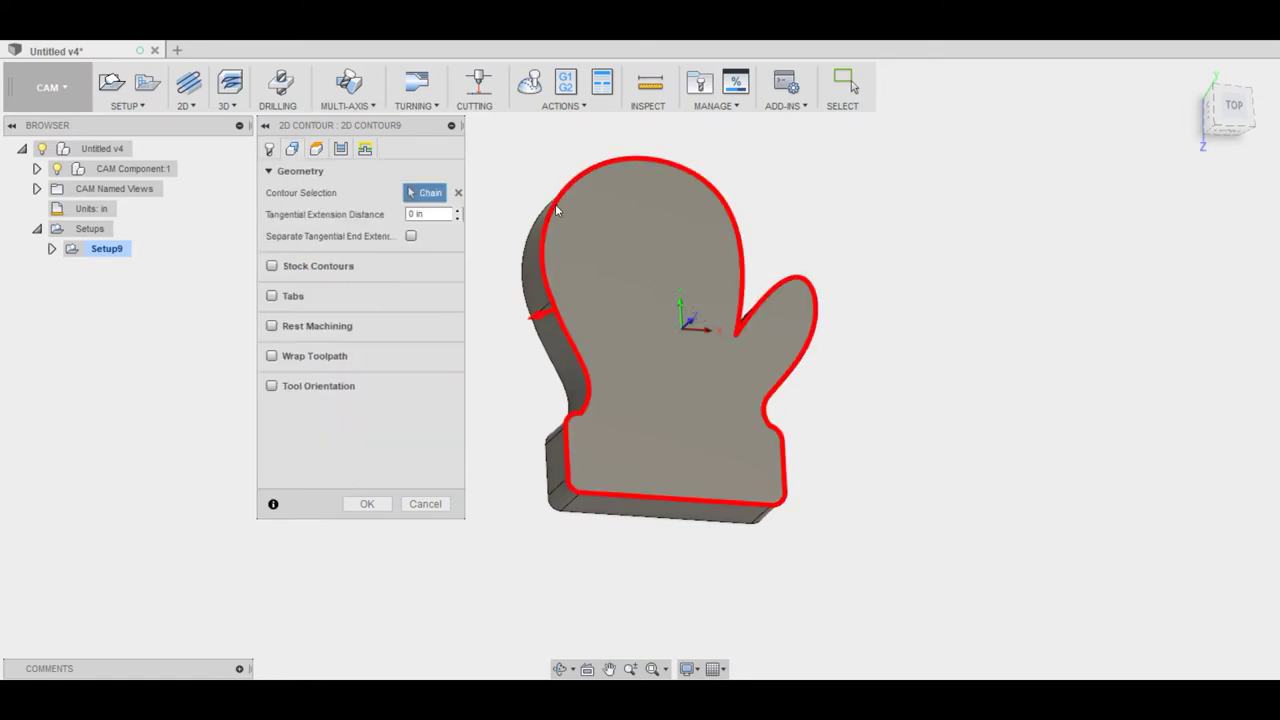
pyautogui.click(316, 148)
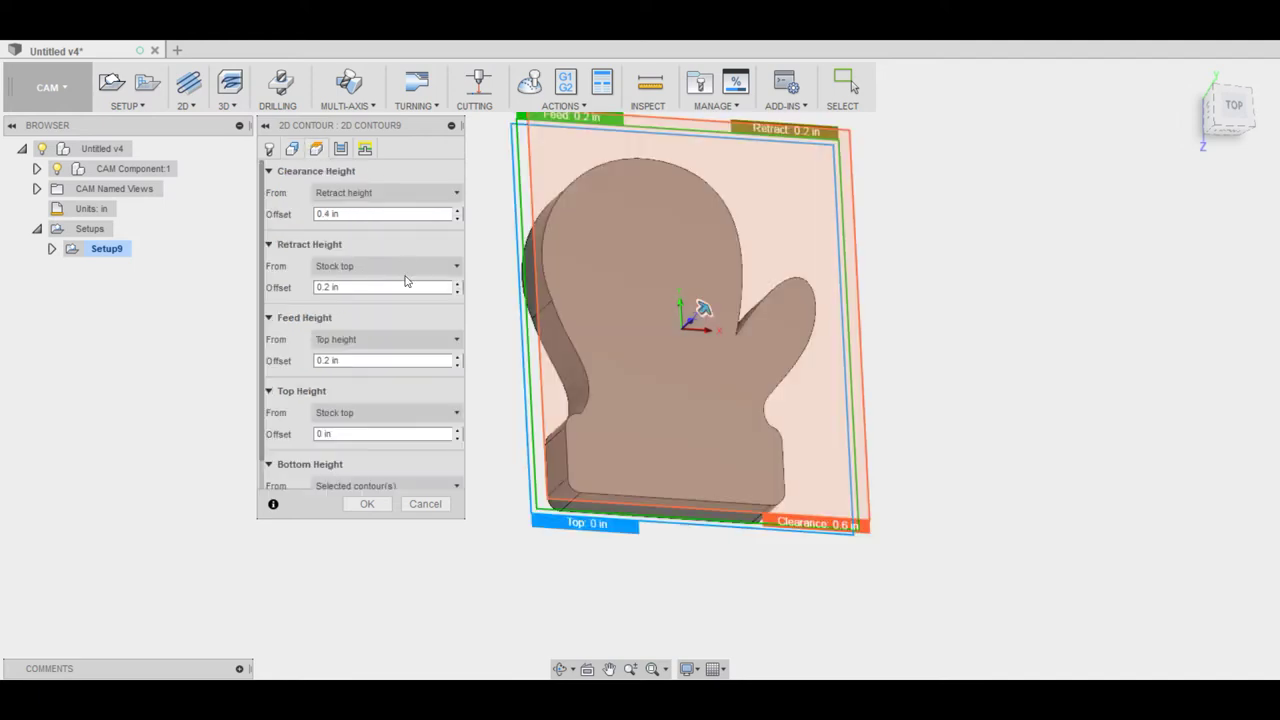
pyautogui.scroll(-1, 415, 310)
pyautogui.click(410, 383)
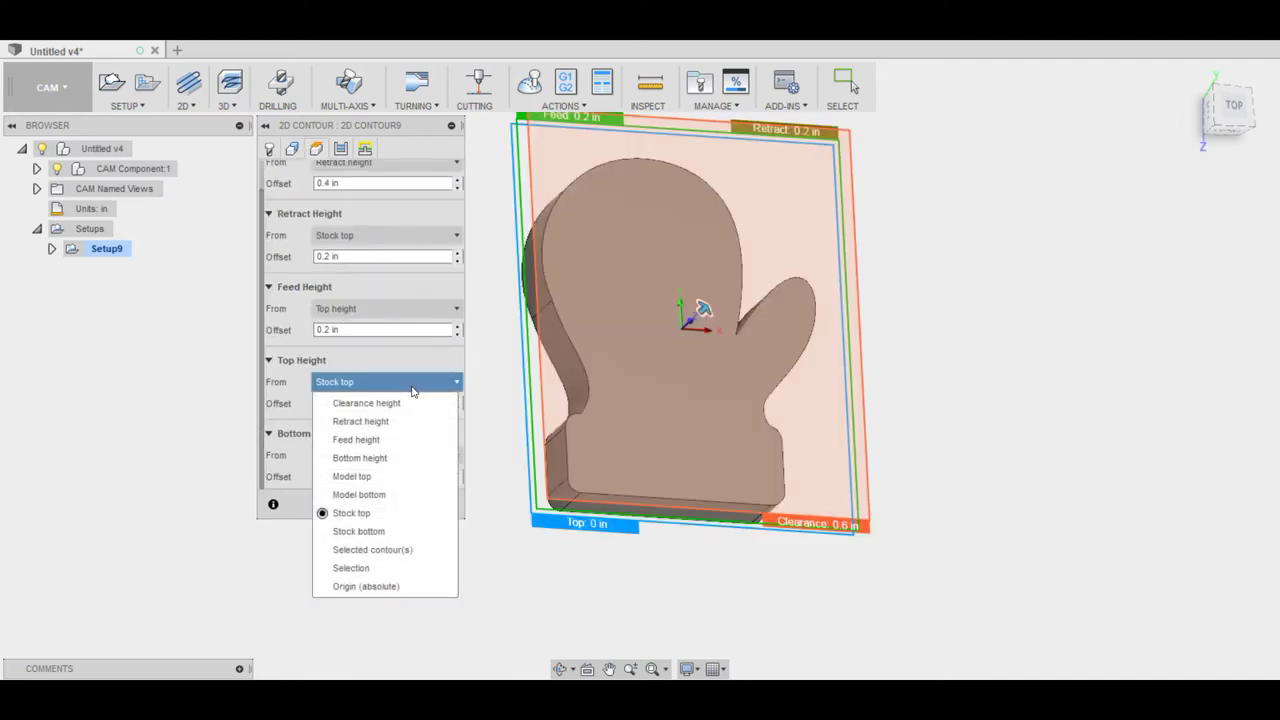
pyautogui.press('Escape')
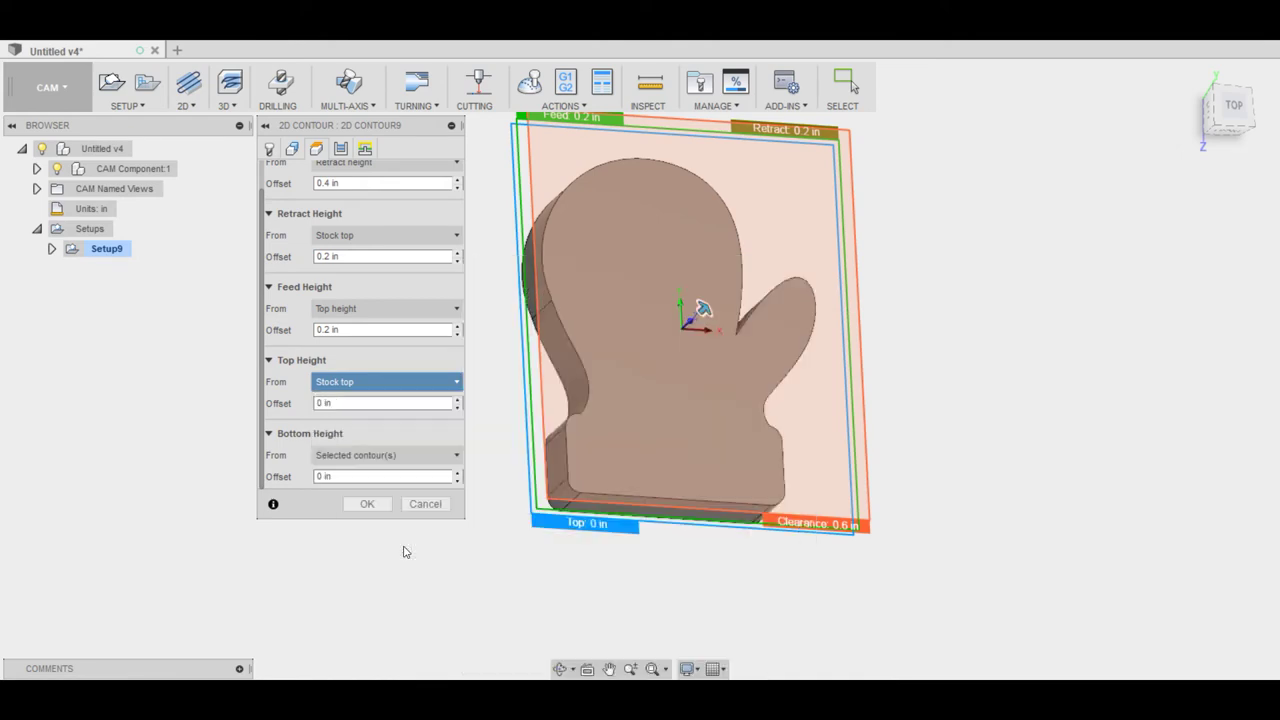
# - Reference the contour's bottom height from Top height with an offset of -.9 in
pyautogui.click(386, 455)
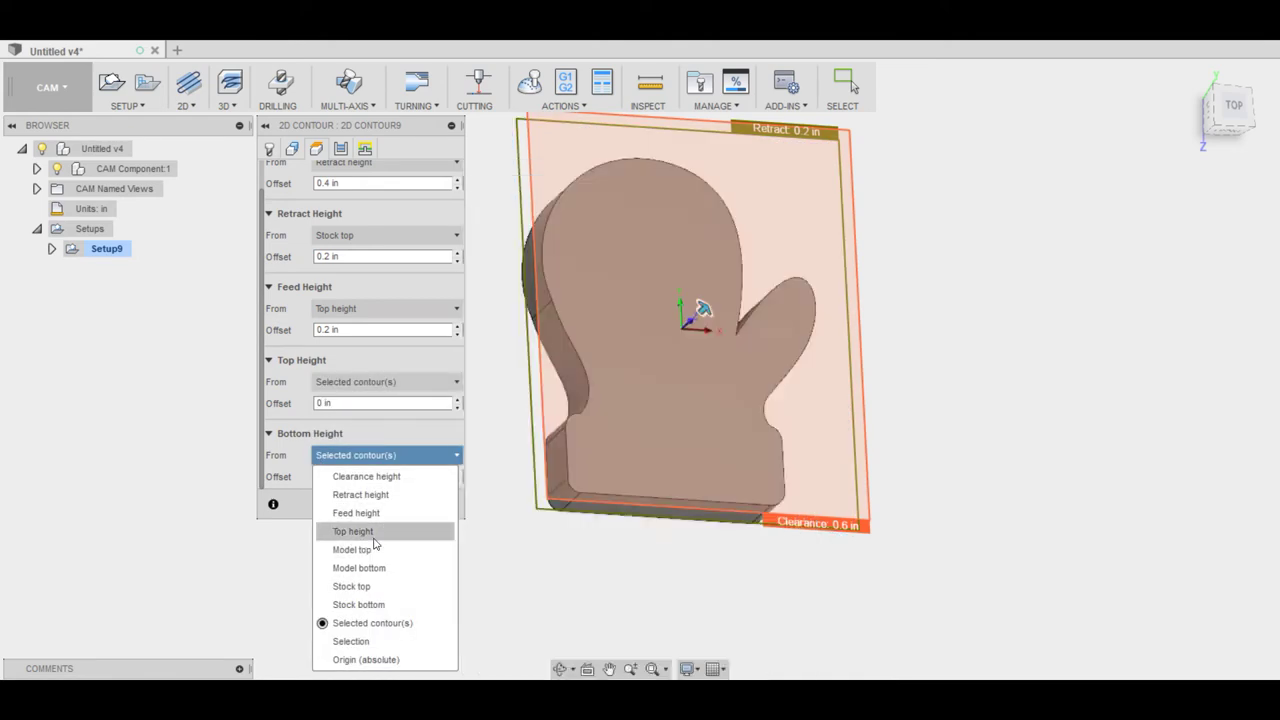
pyautogui.click(372, 533)
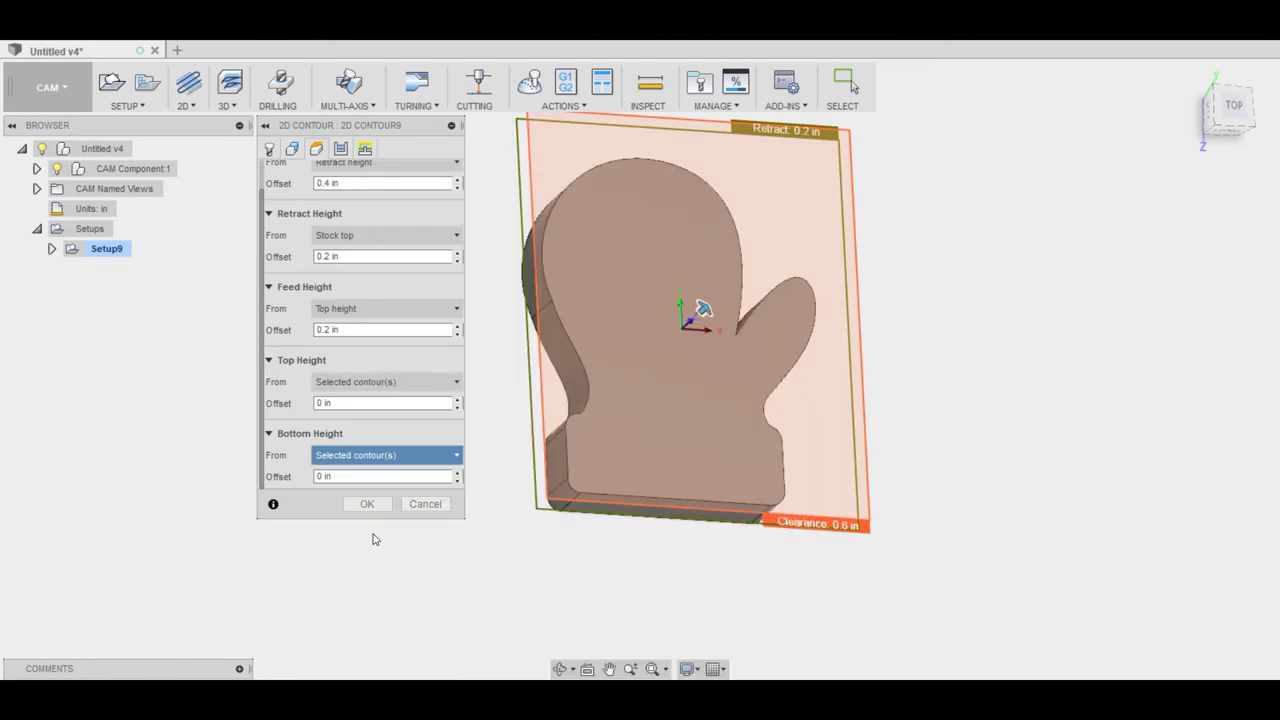
pyautogui.click(323, 477)
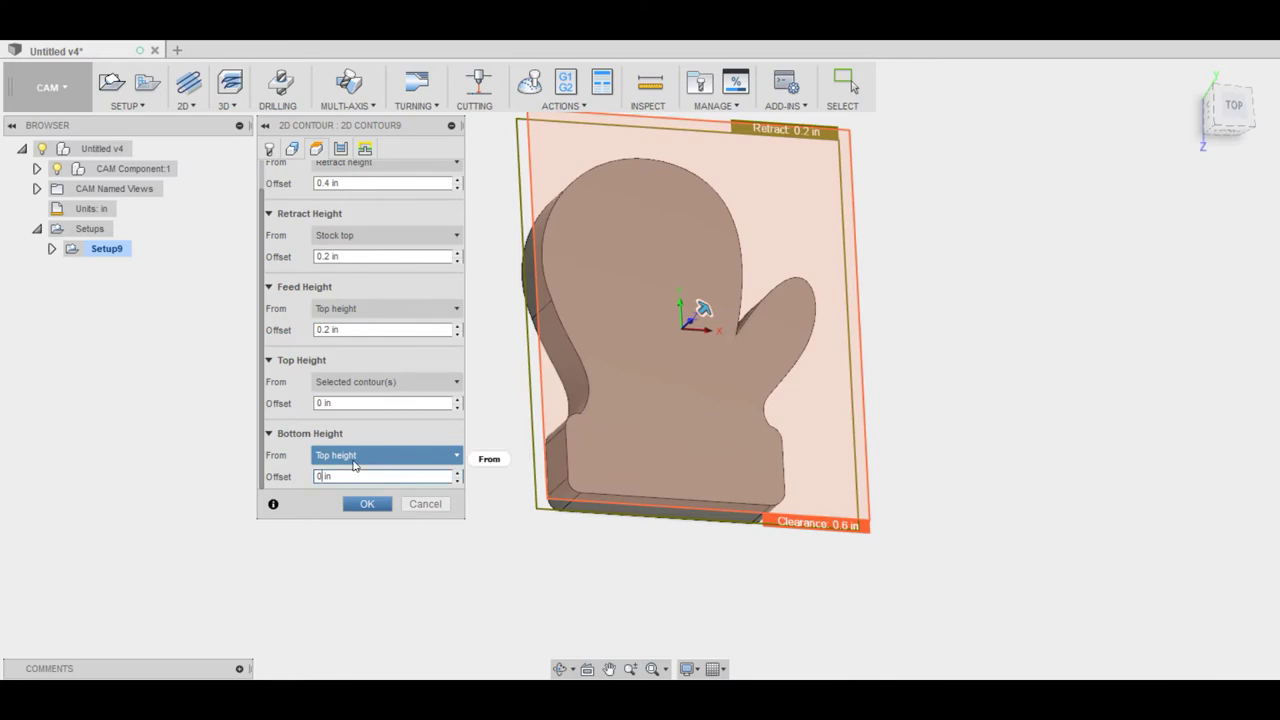
pyautogui.moveTo(353, 464)
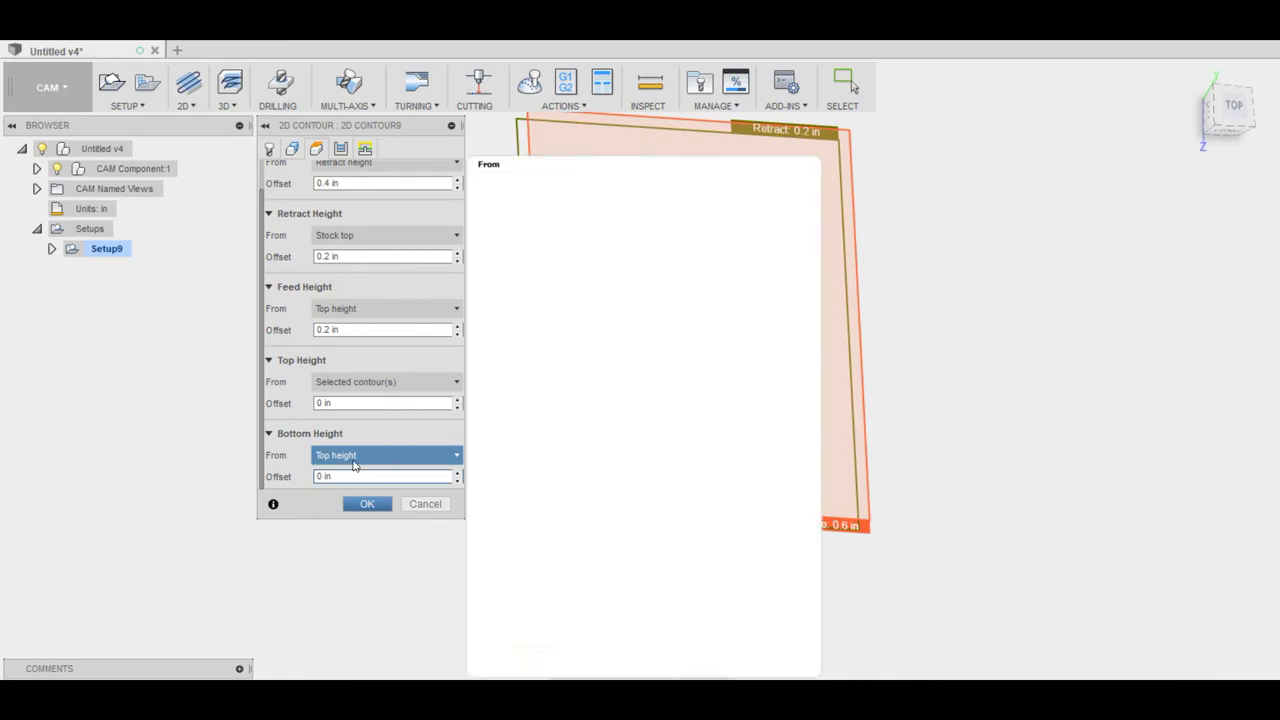
pyautogui.press('BackSpace')
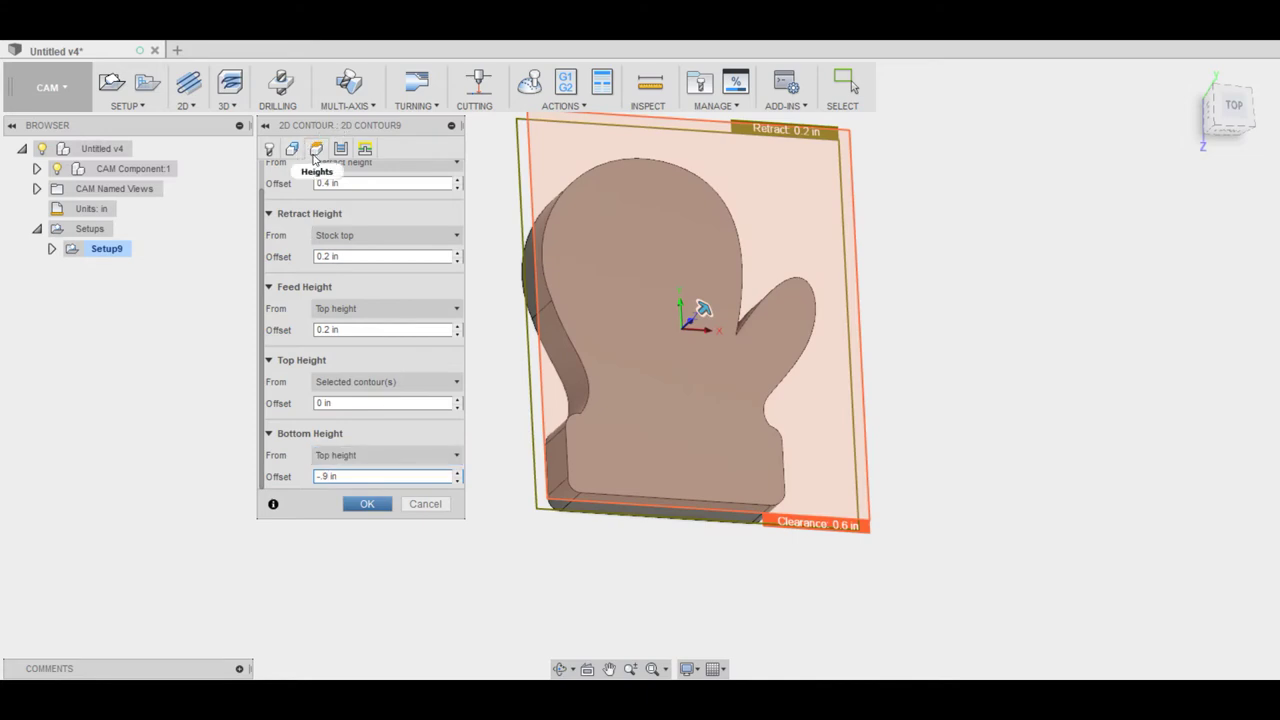
# - Enable Multiple Depths for the contour passes with the default stepdown values and generate the 2D Contour toolpath
pyautogui.click(340, 148)
pyautogui.scroll(-3, 365, 237)
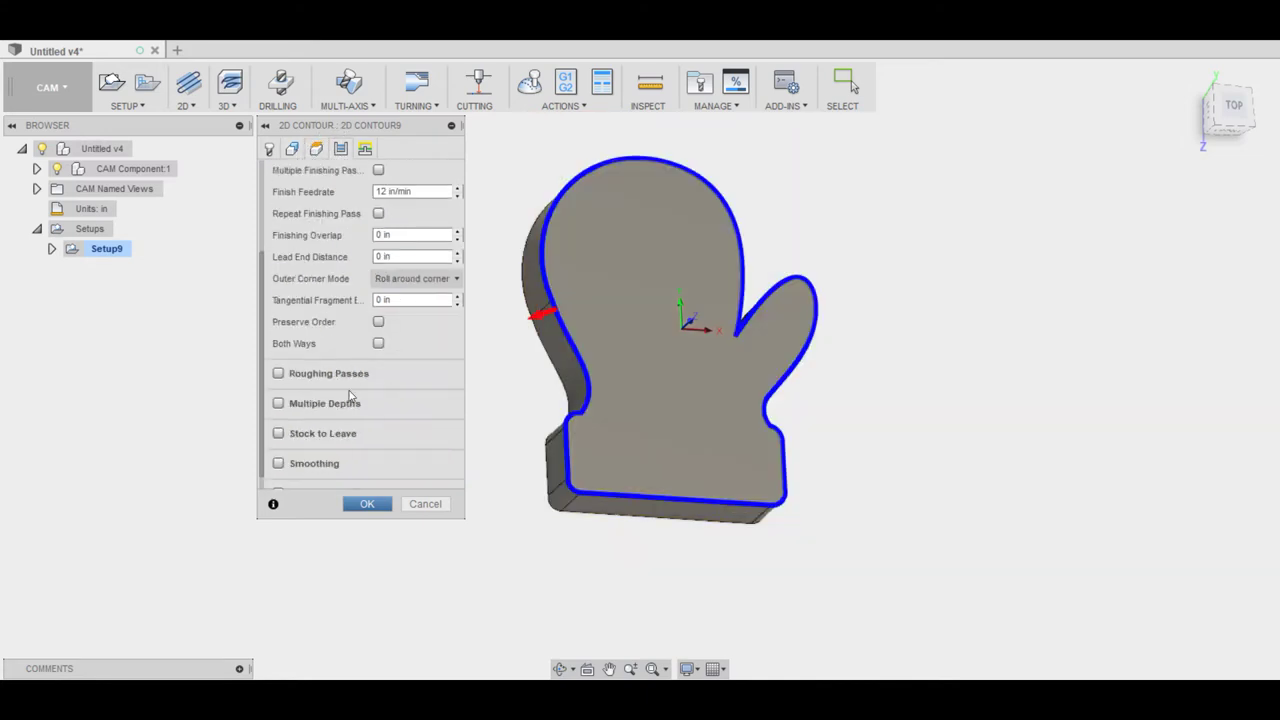
pyautogui.click(279, 404)
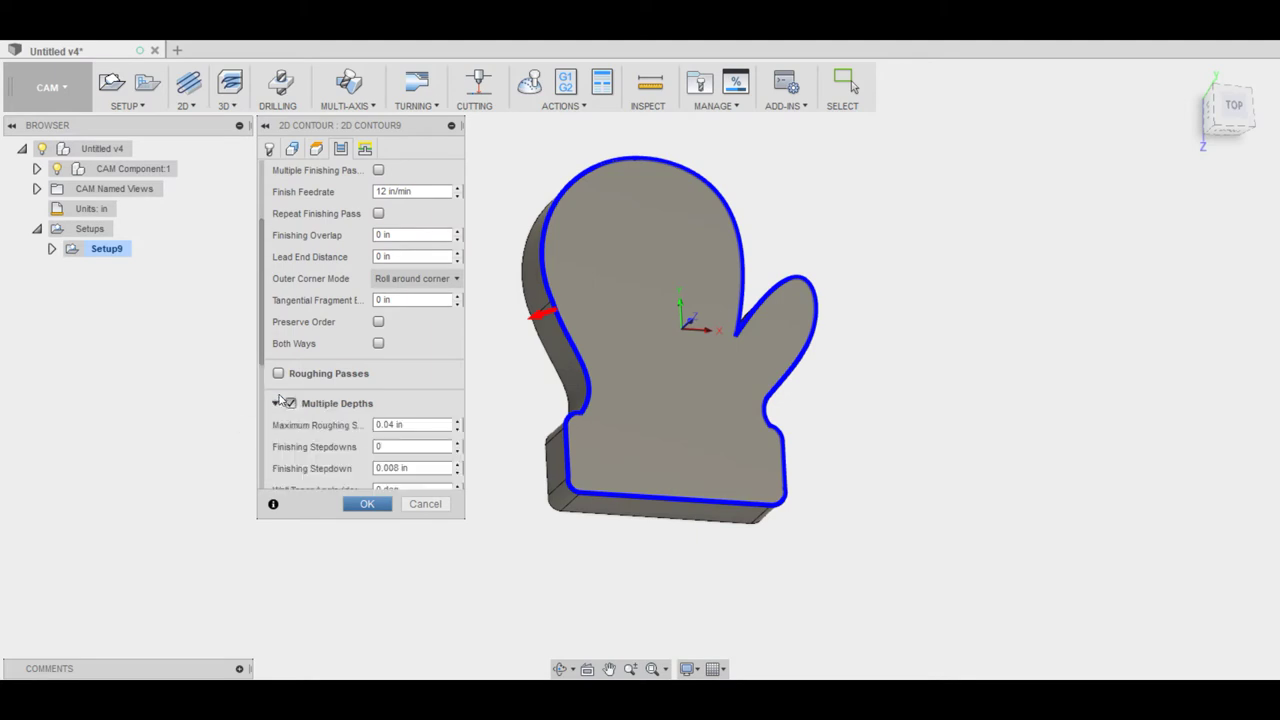
pyautogui.click(362, 503)
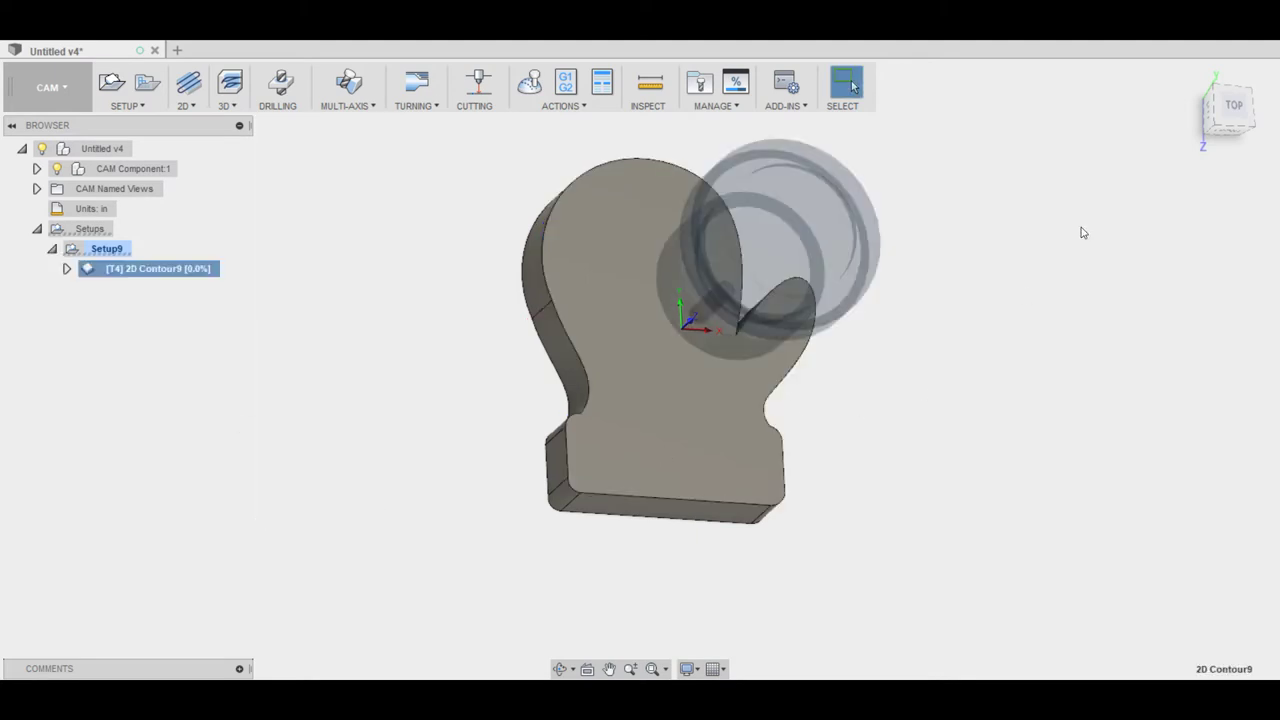
# - Inspect the contour toolpath from the top, front and an angled view, and play its stock removal simulation
pyautogui.click(1236, 116)
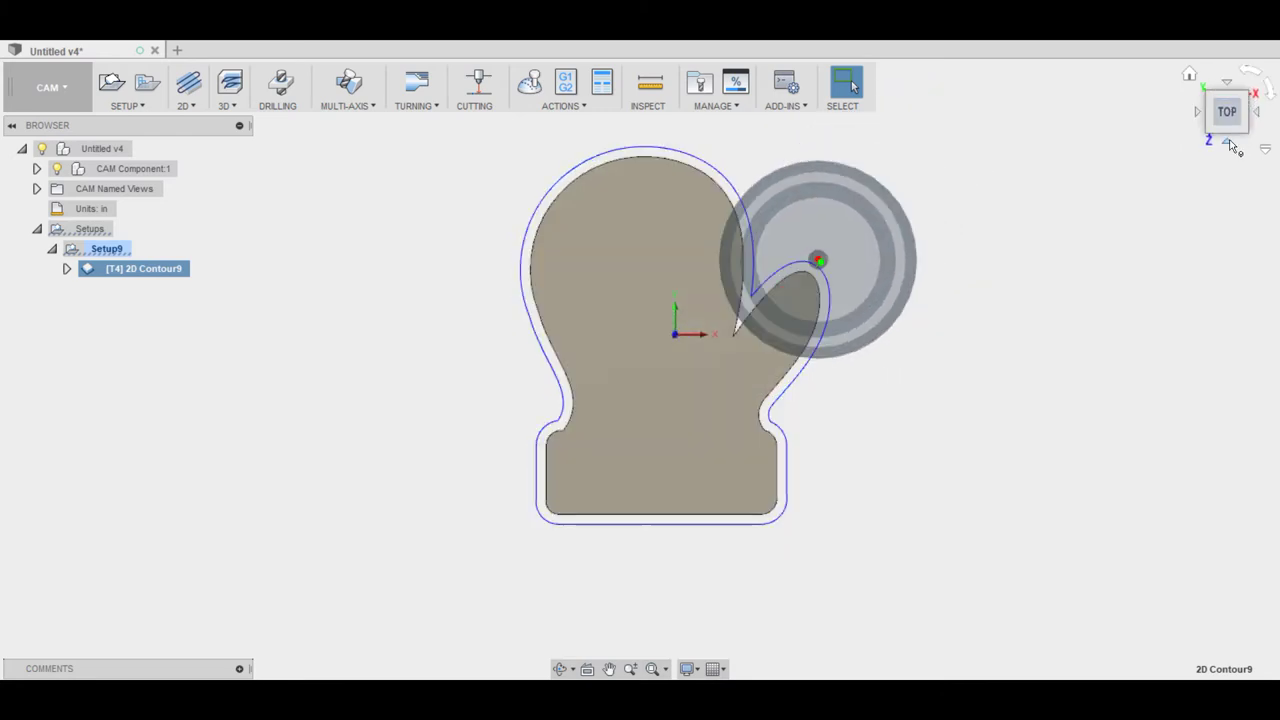
pyautogui.click(1234, 146)
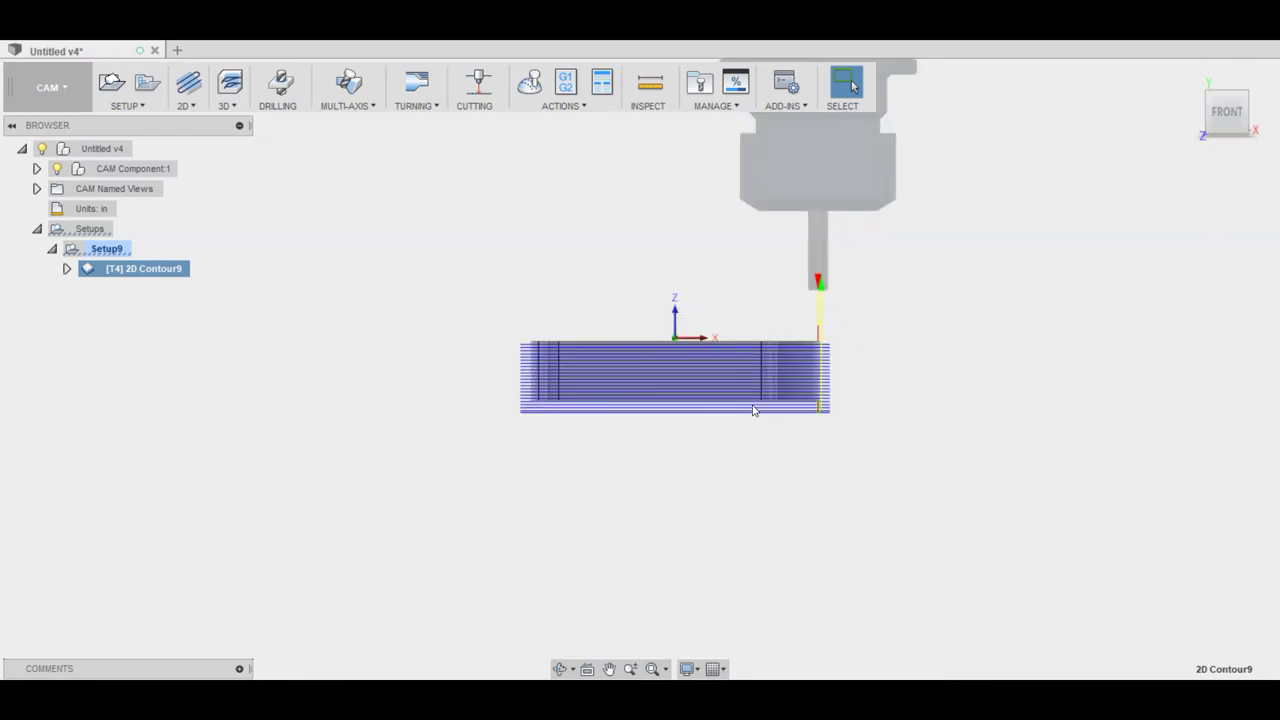
pyautogui.click(1210, 100)
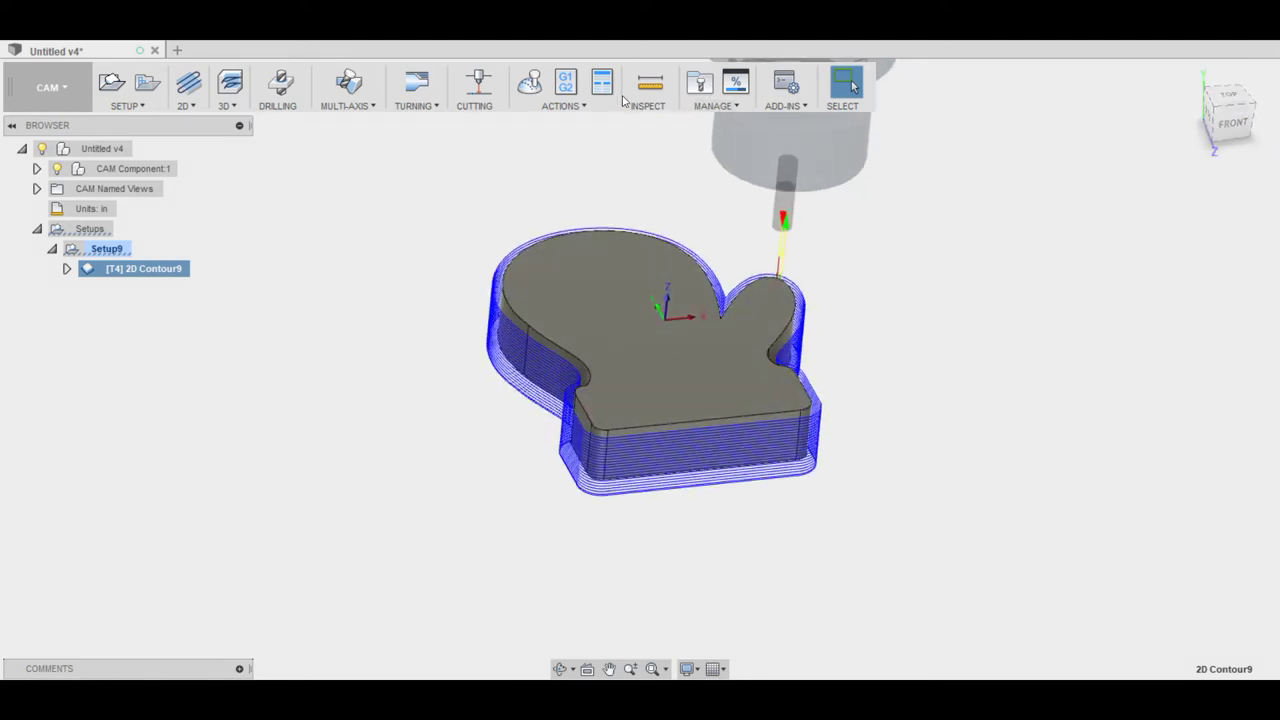
pyautogui.click(530, 82)
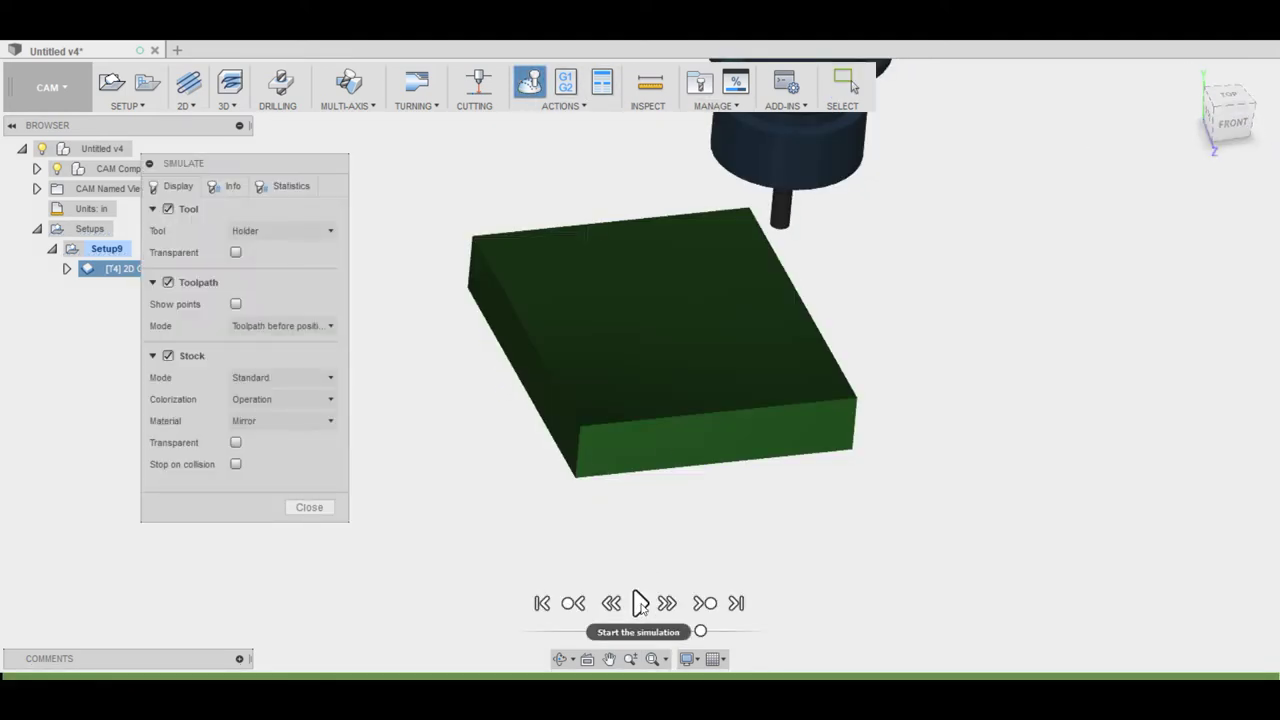
pyautogui.click(640, 603)
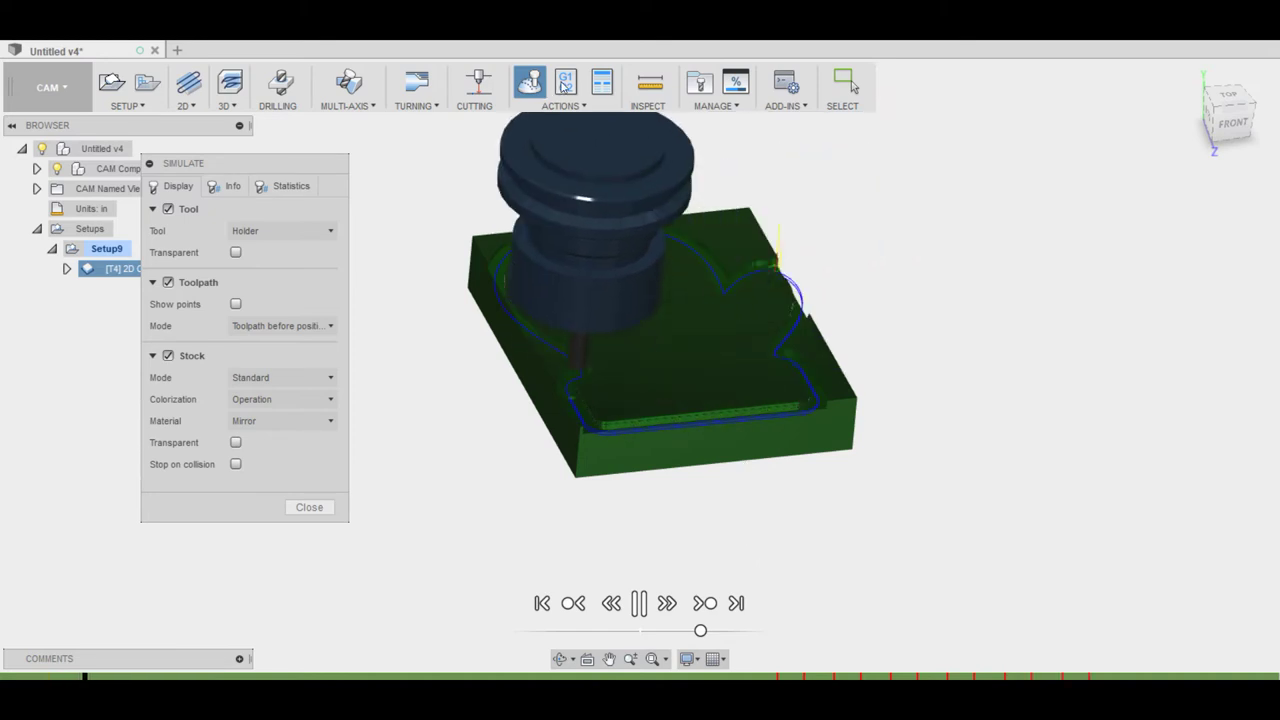
# - Post-process the toolpath with the CENTROID post, save it as LeftMitten.nc in Downloads, and close the code editor that opens
pyautogui.click(565, 84)
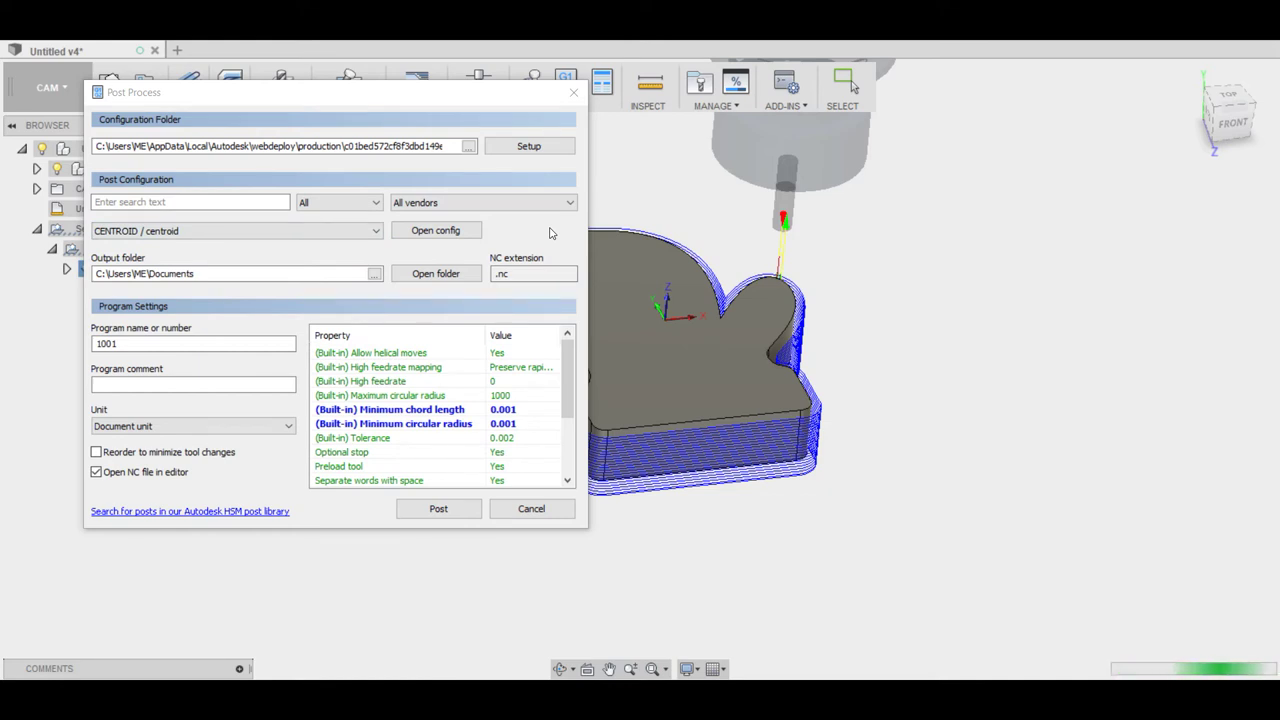
pyautogui.click(438, 508)
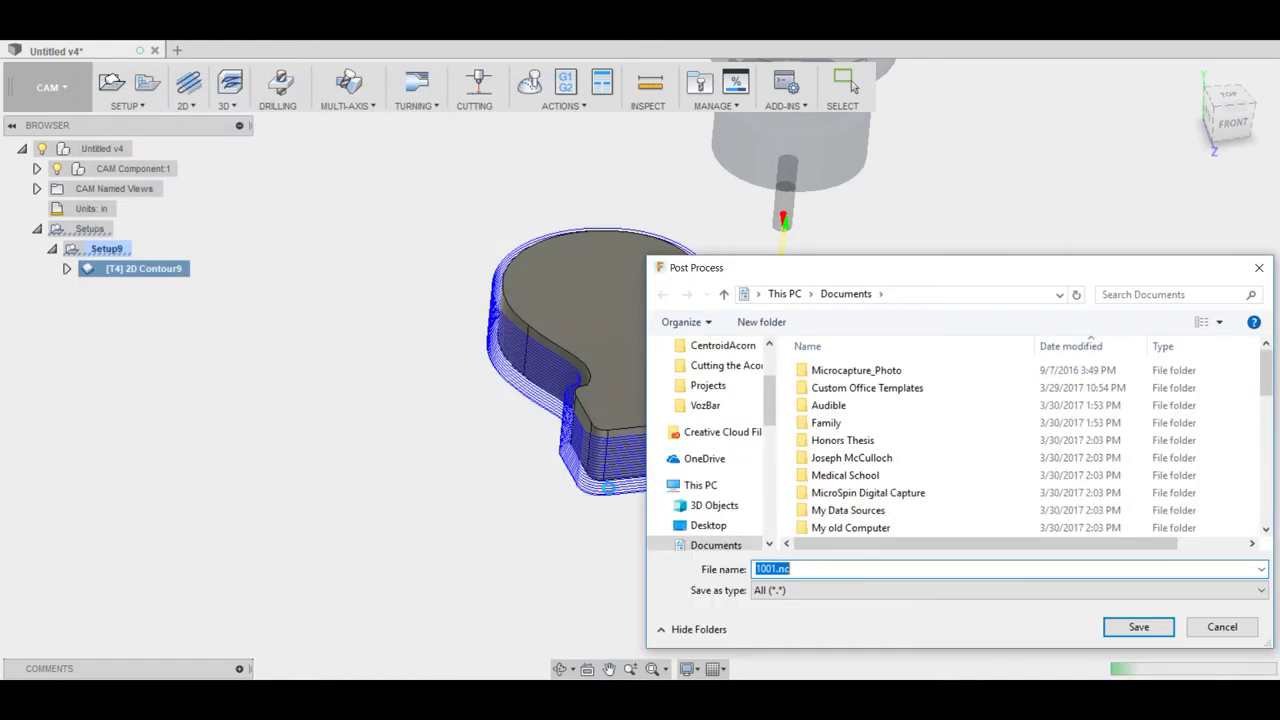
pyautogui.scroll(2, 710, 420)
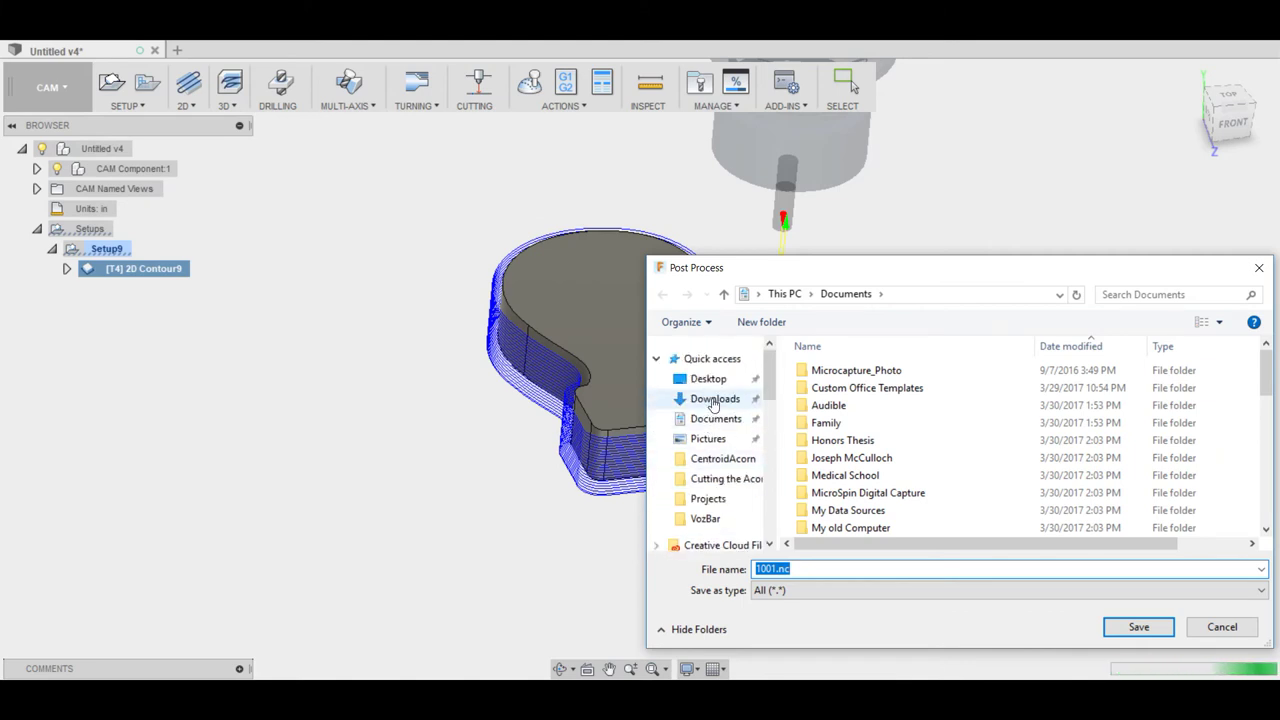
pyautogui.click(714, 398)
pyautogui.click(773, 568)
pyautogui.doubleClick(773, 568)
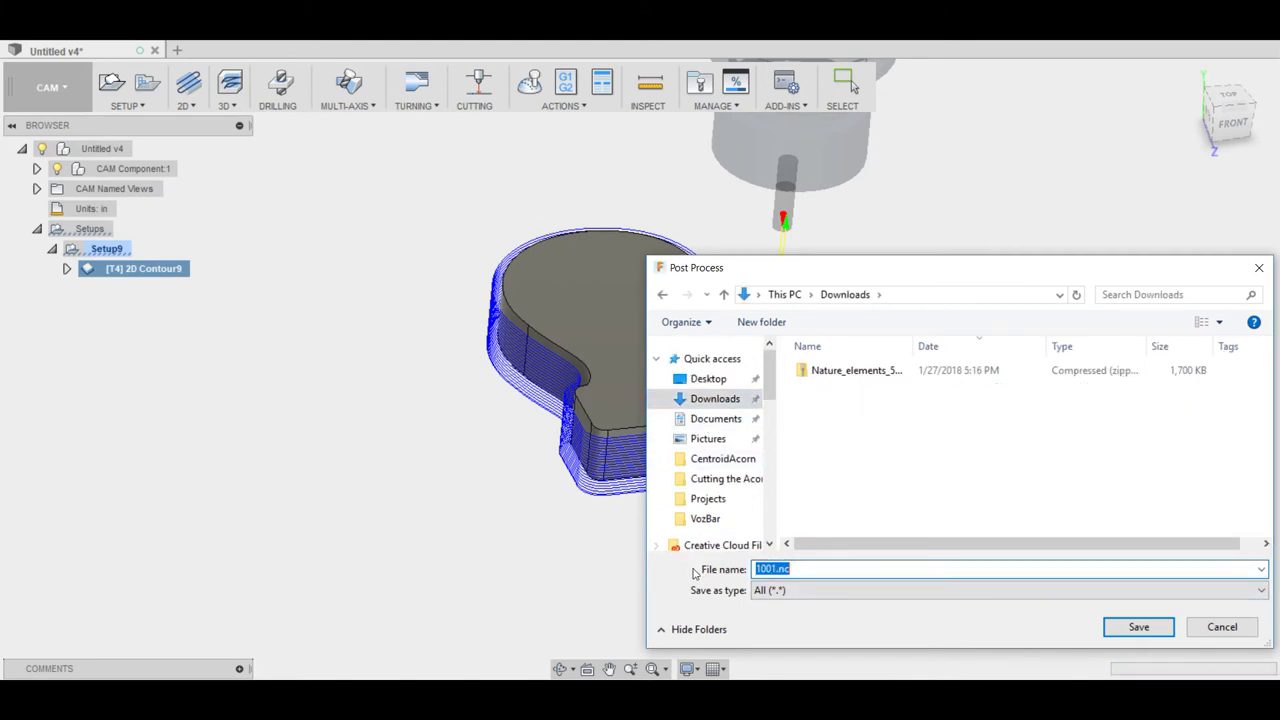
pyautogui.click(781, 568)
pyautogui.doubleClick(777, 568)
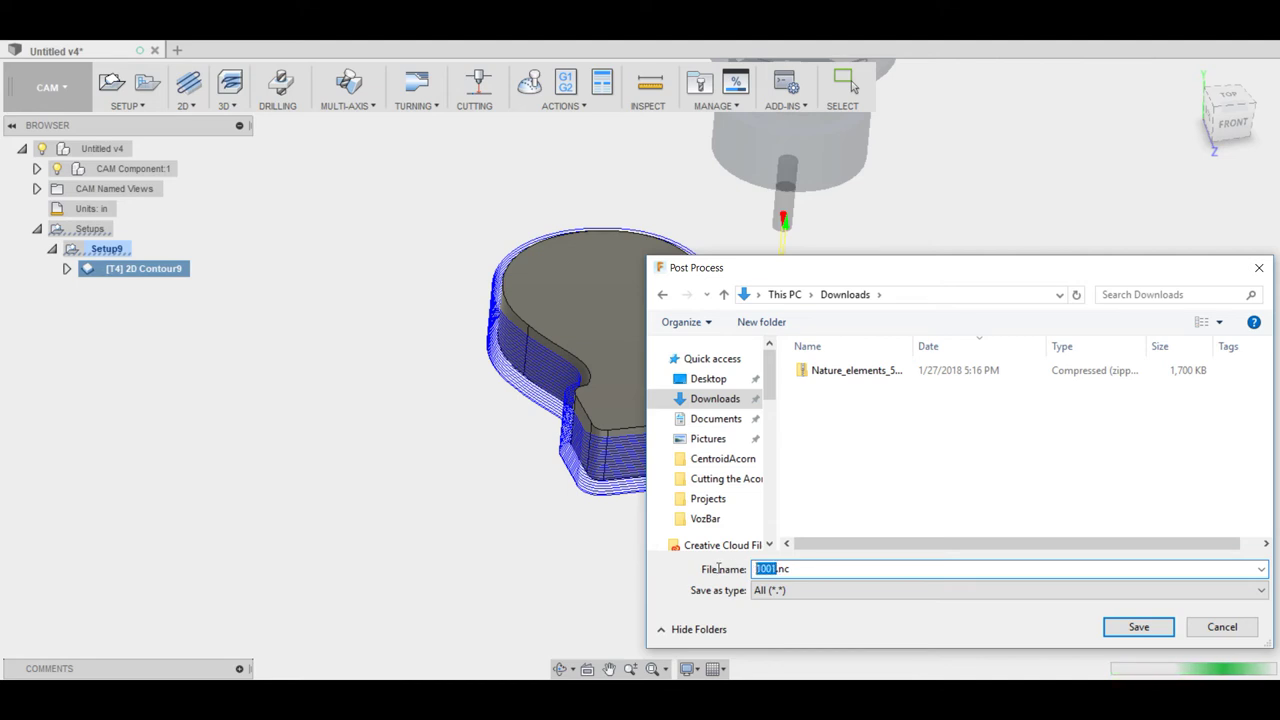
pyautogui.write('LeftMitten')
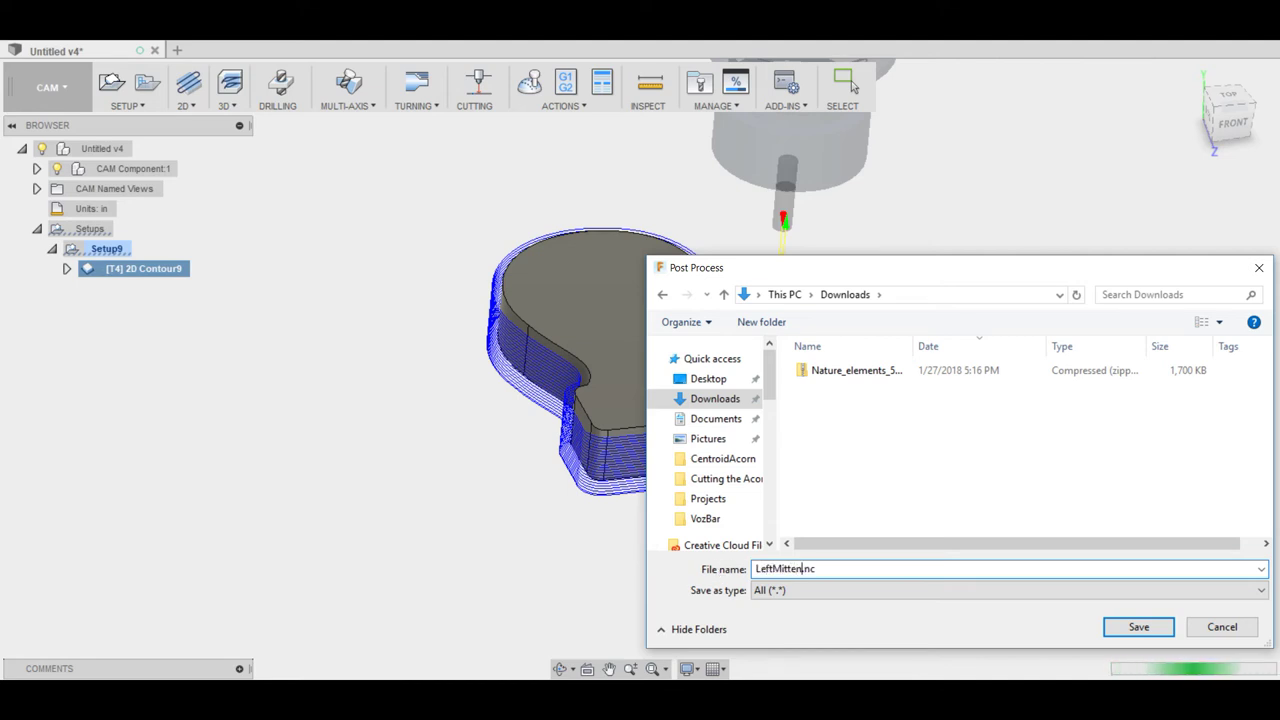
pyautogui.press('Return')
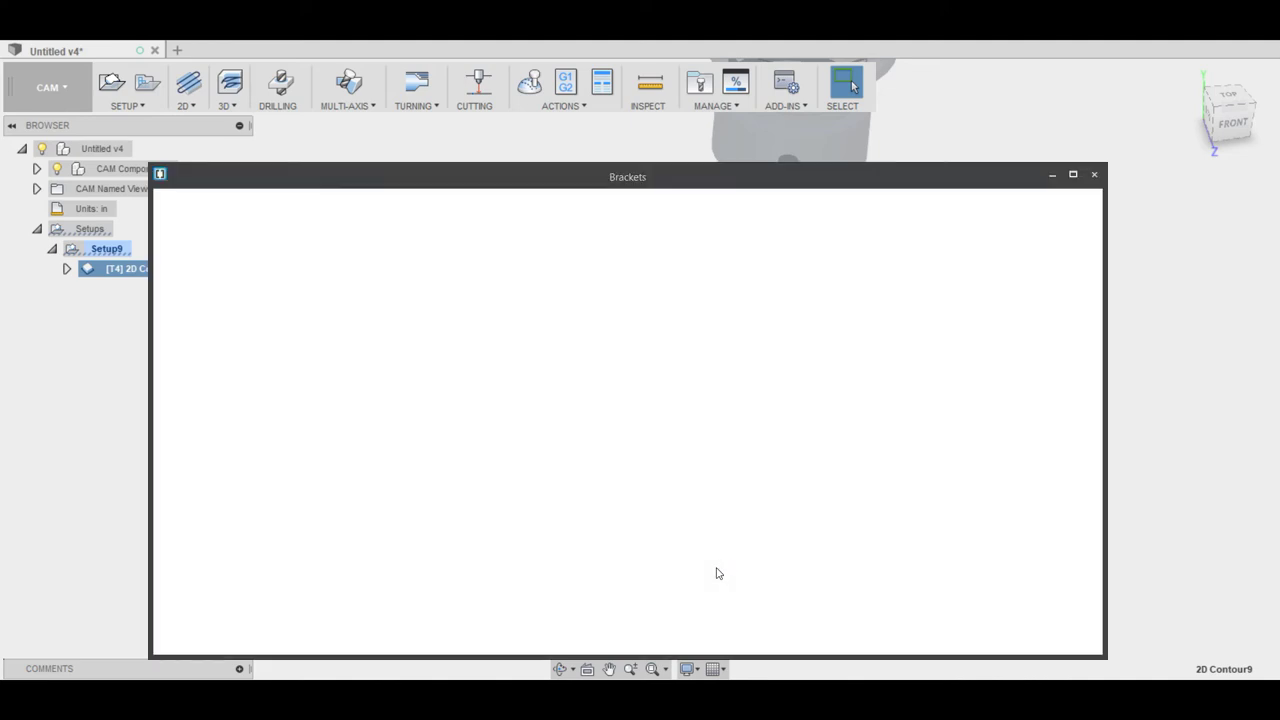
pyautogui.click(1095, 175)
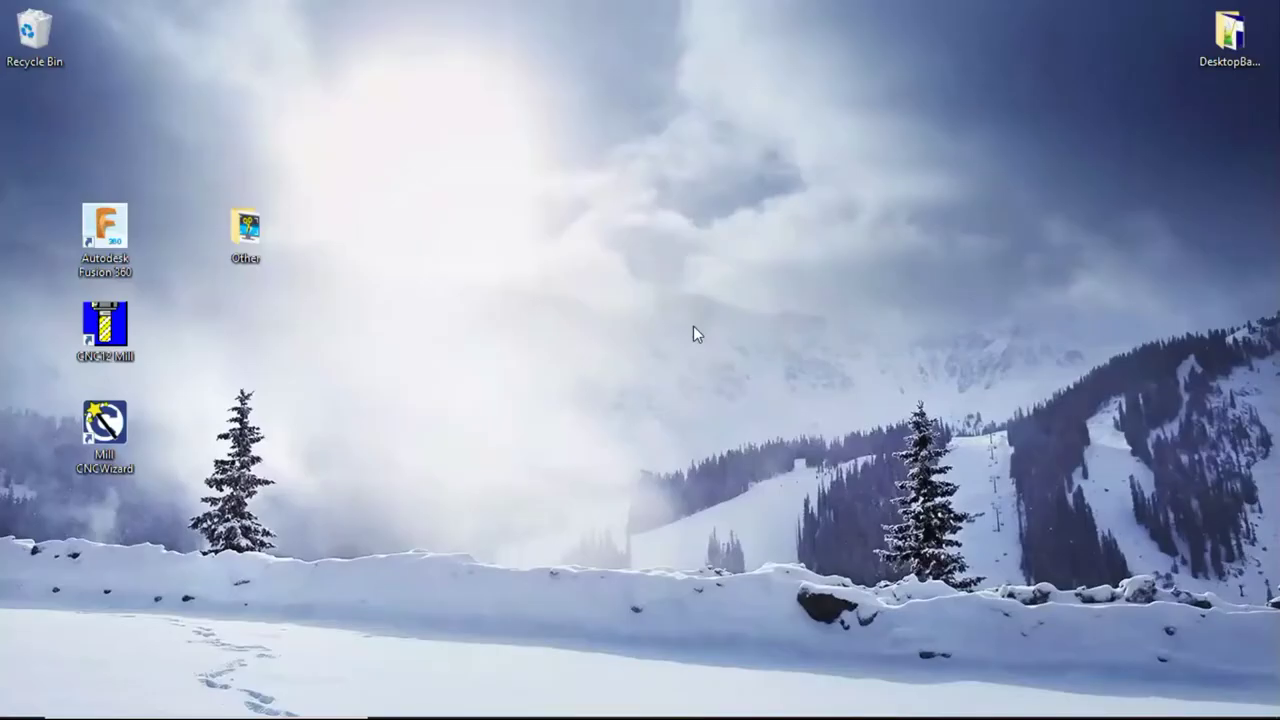
# - Switch to CNC12 Mill and load the job file LeftMitten.nc from the Downloads folder
pyautogui.doubleClick(106, 325)
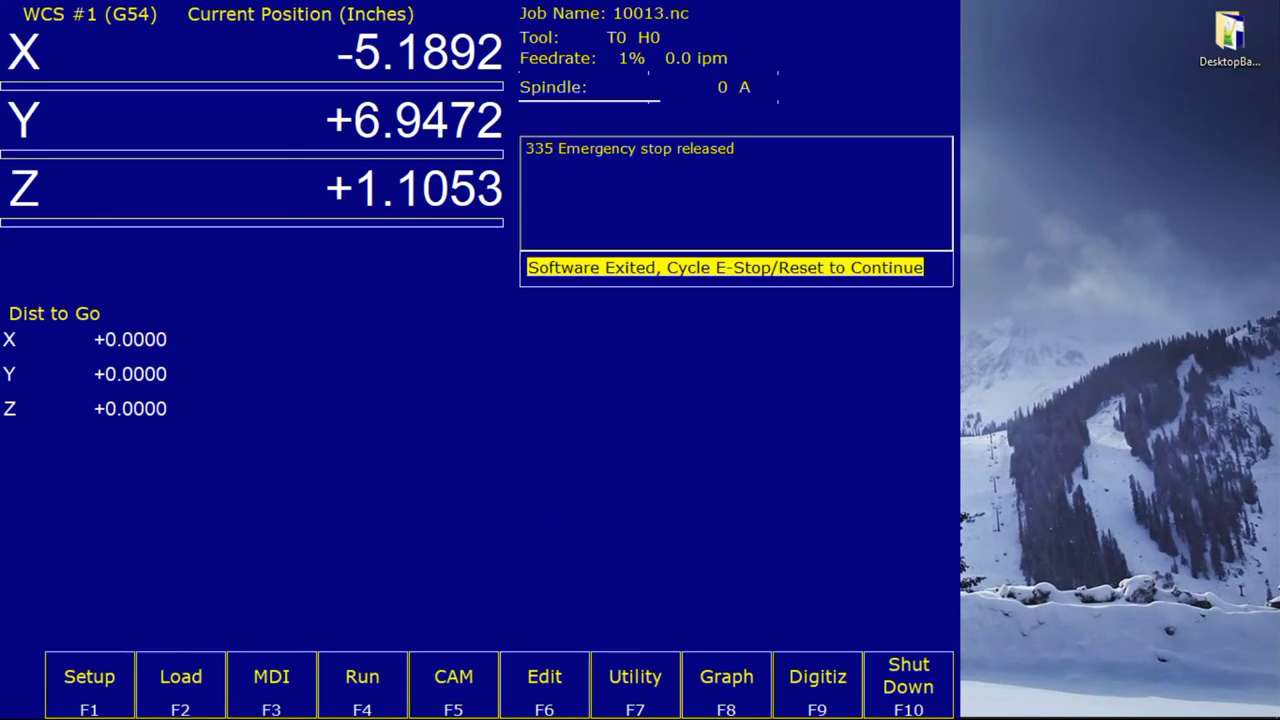
pyautogui.click(186, 700)
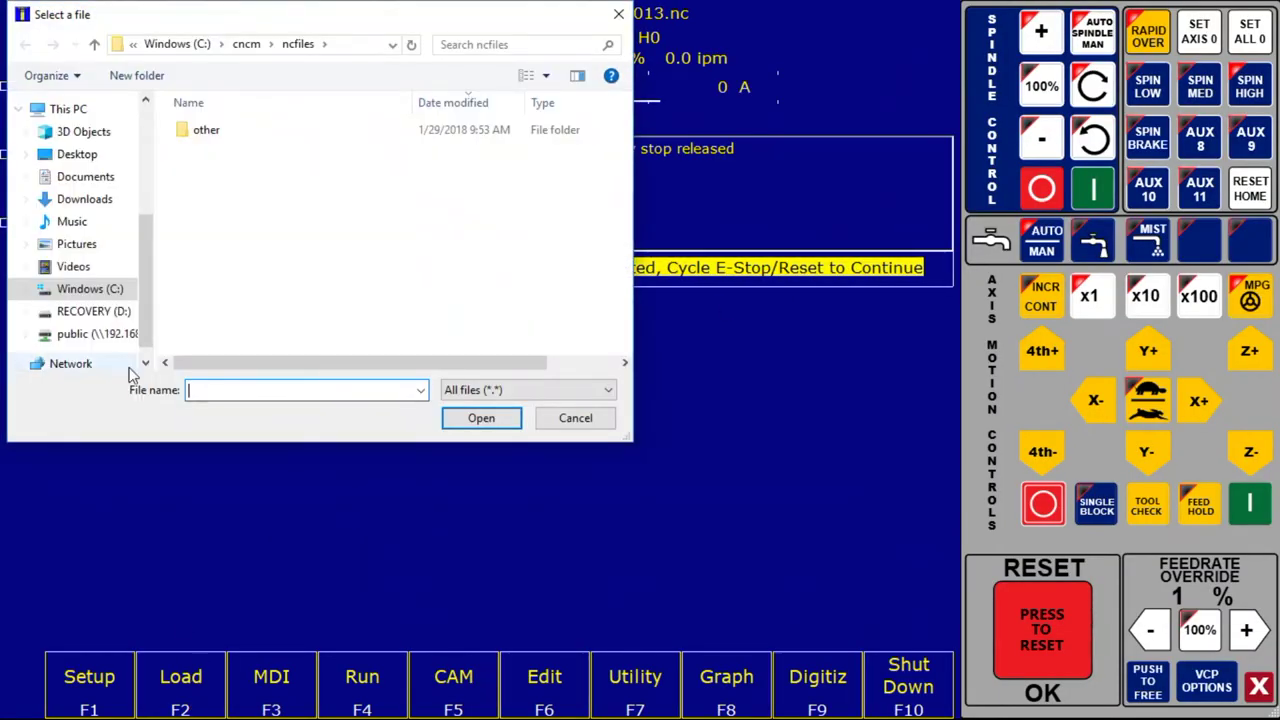
pyautogui.click(108, 202)
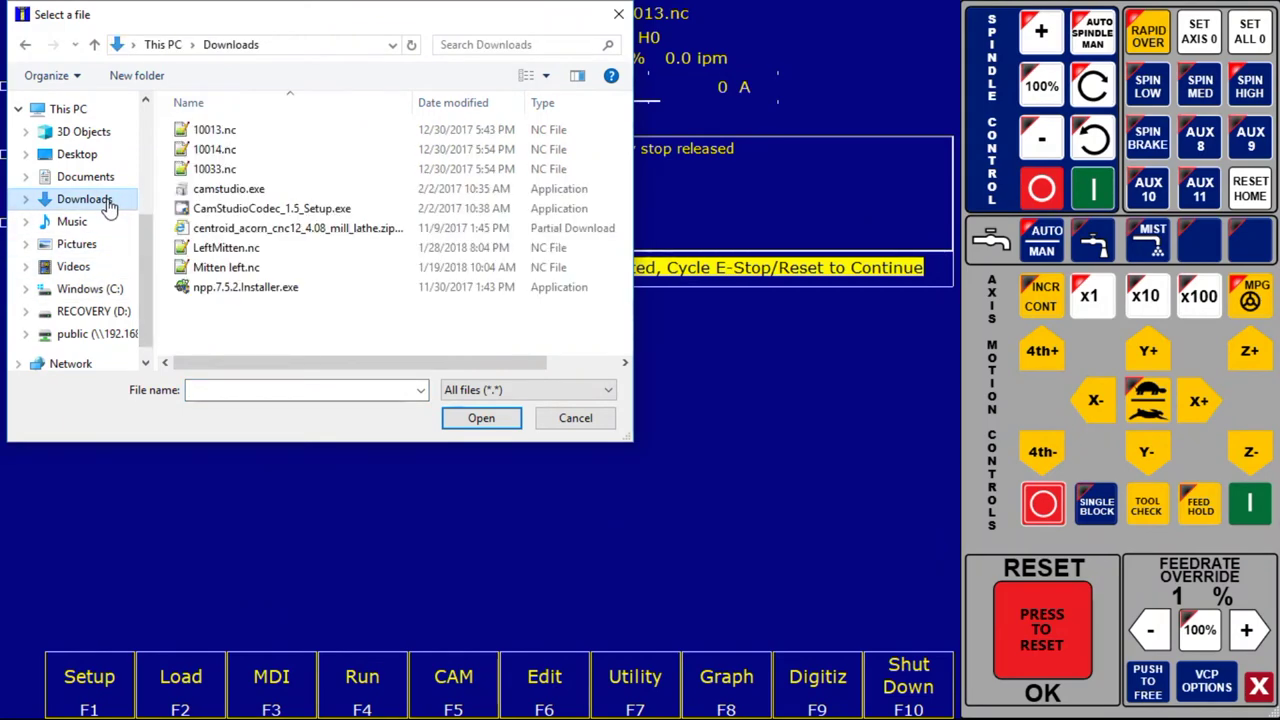
pyautogui.click(236, 250)
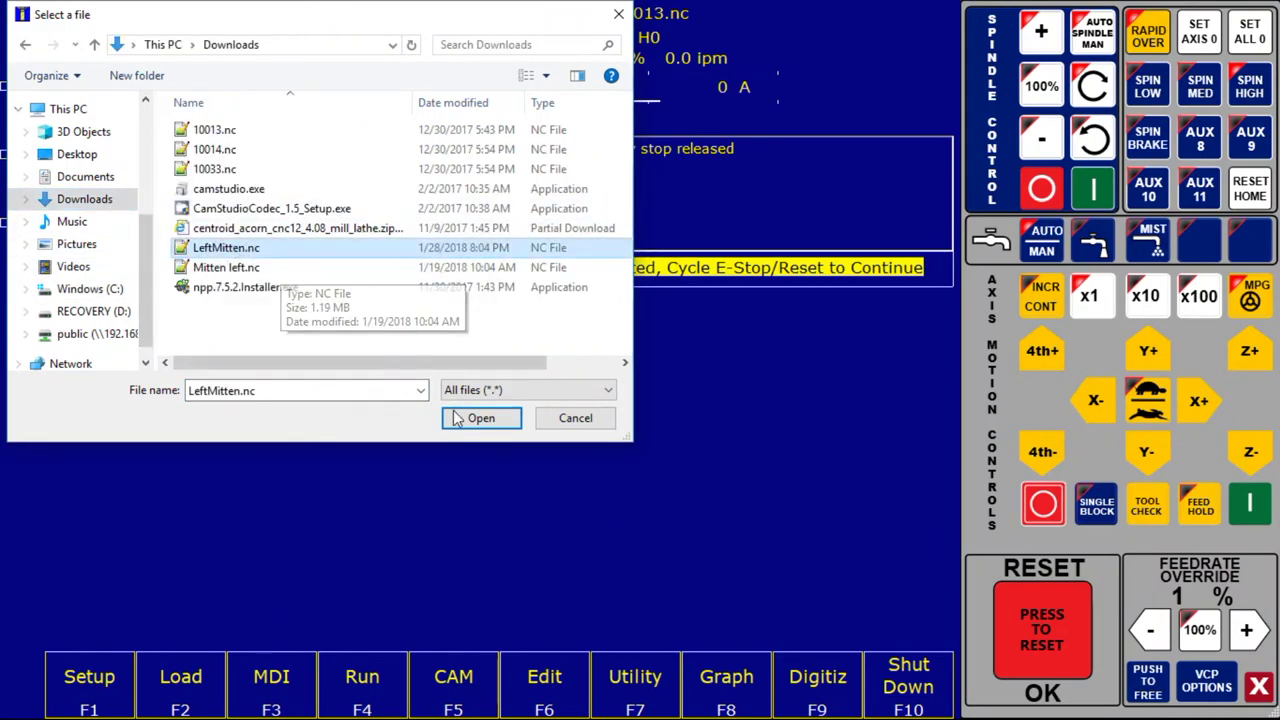
pyautogui.click(472, 420)
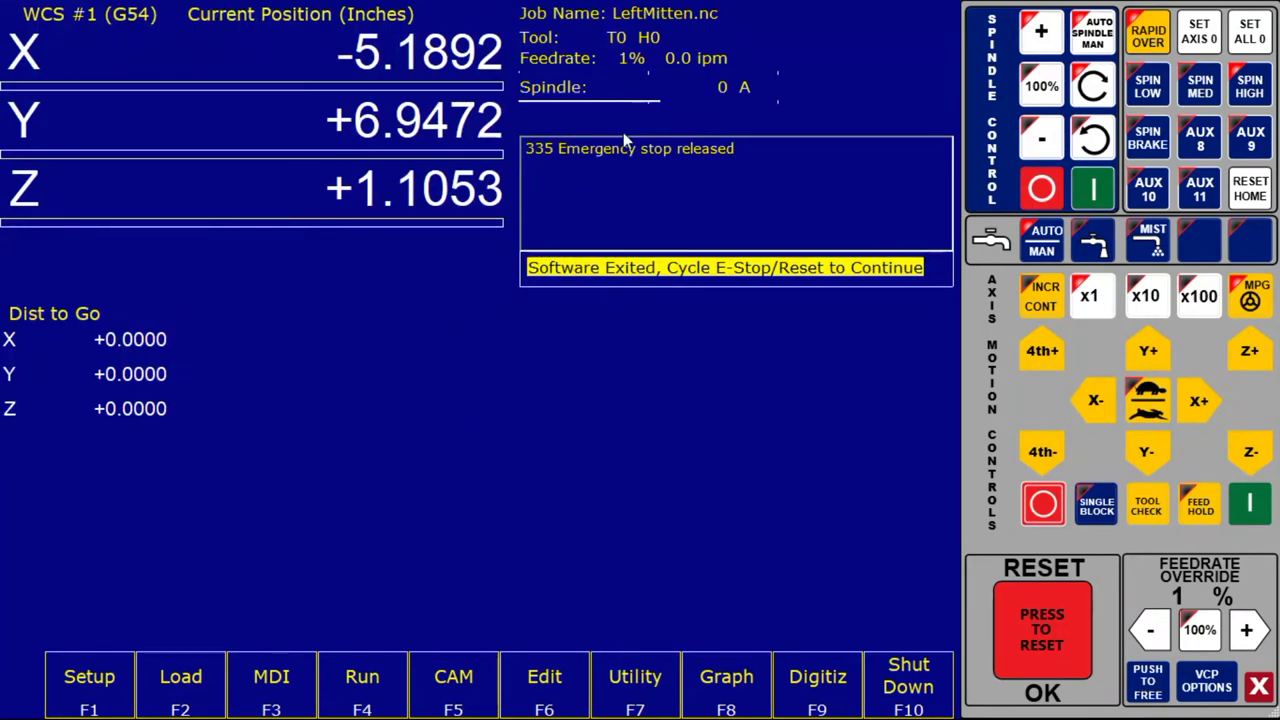
# - Graph the loaded job and raise the feedrate override to 100% to speed up the toolpath preview
pyautogui.click(706, 686)
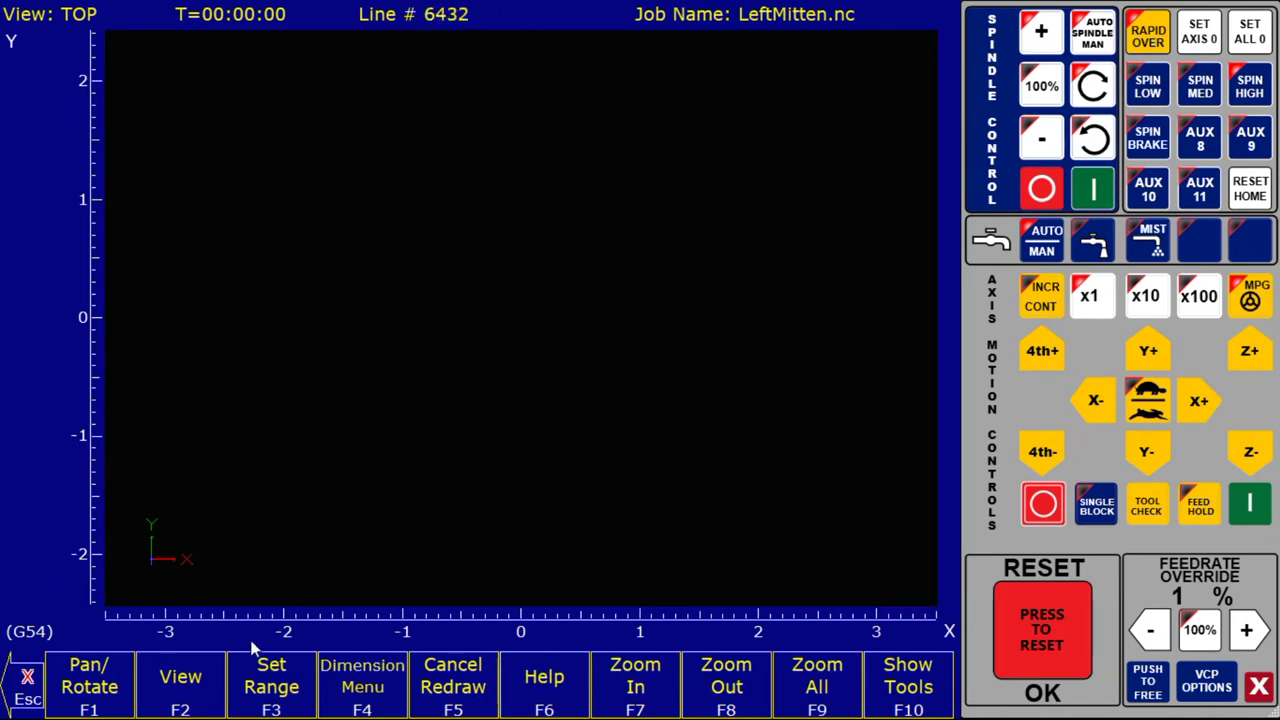
pyautogui.click(1247, 631)
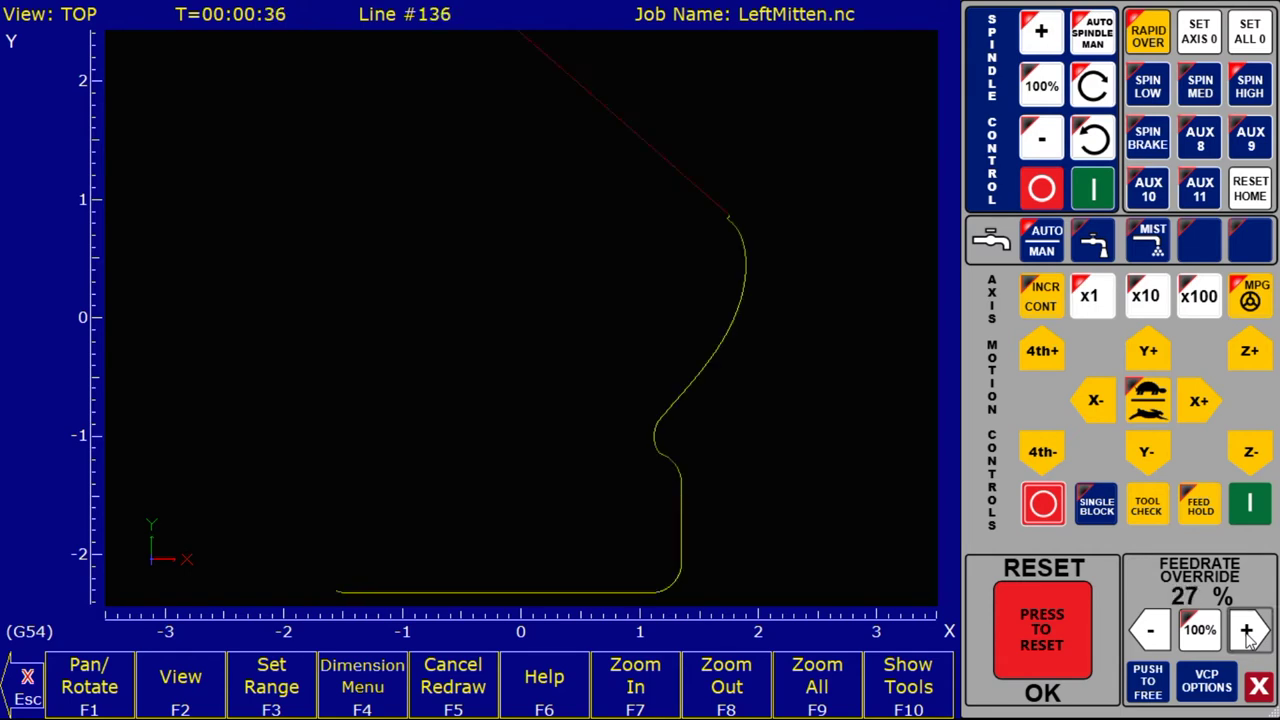
pyautogui.click(1247, 631)
pyautogui.click(1247, 631)
pyautogui.click(1247, 631)
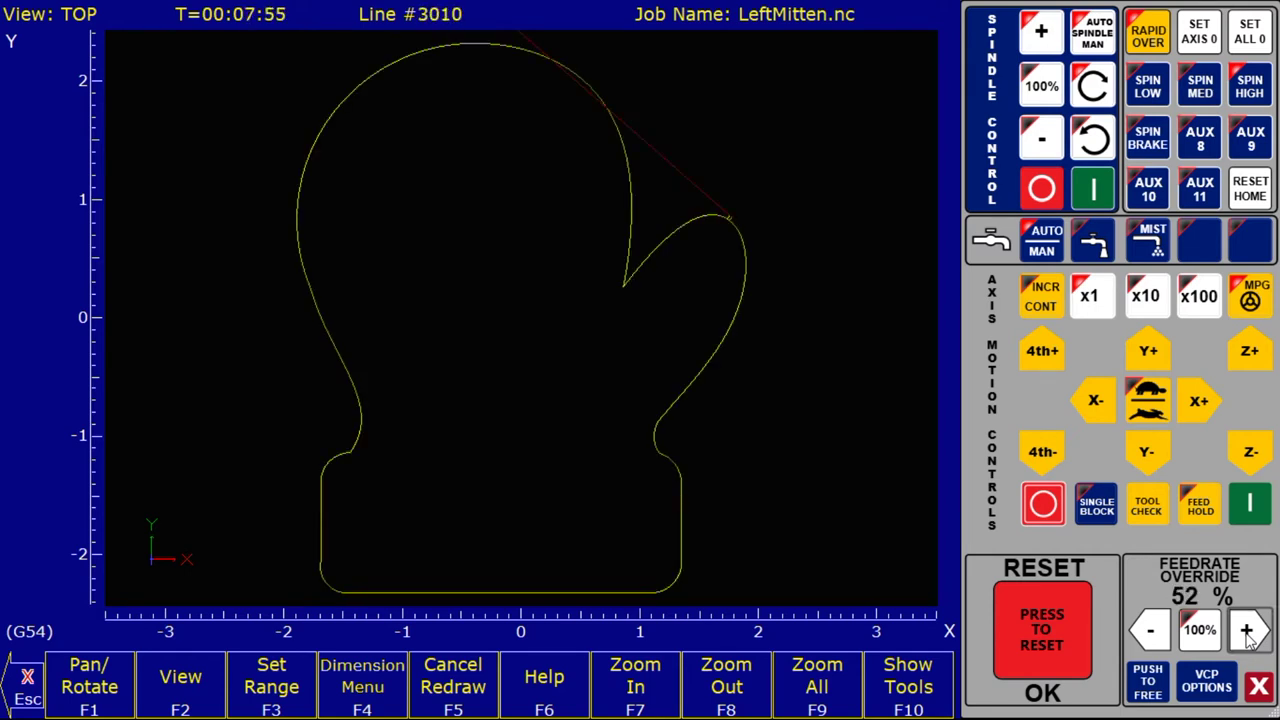
pyautogui.click(1247, 631)
pyautogui.click(1247, 631)
pyautogui.click(1200, 630)
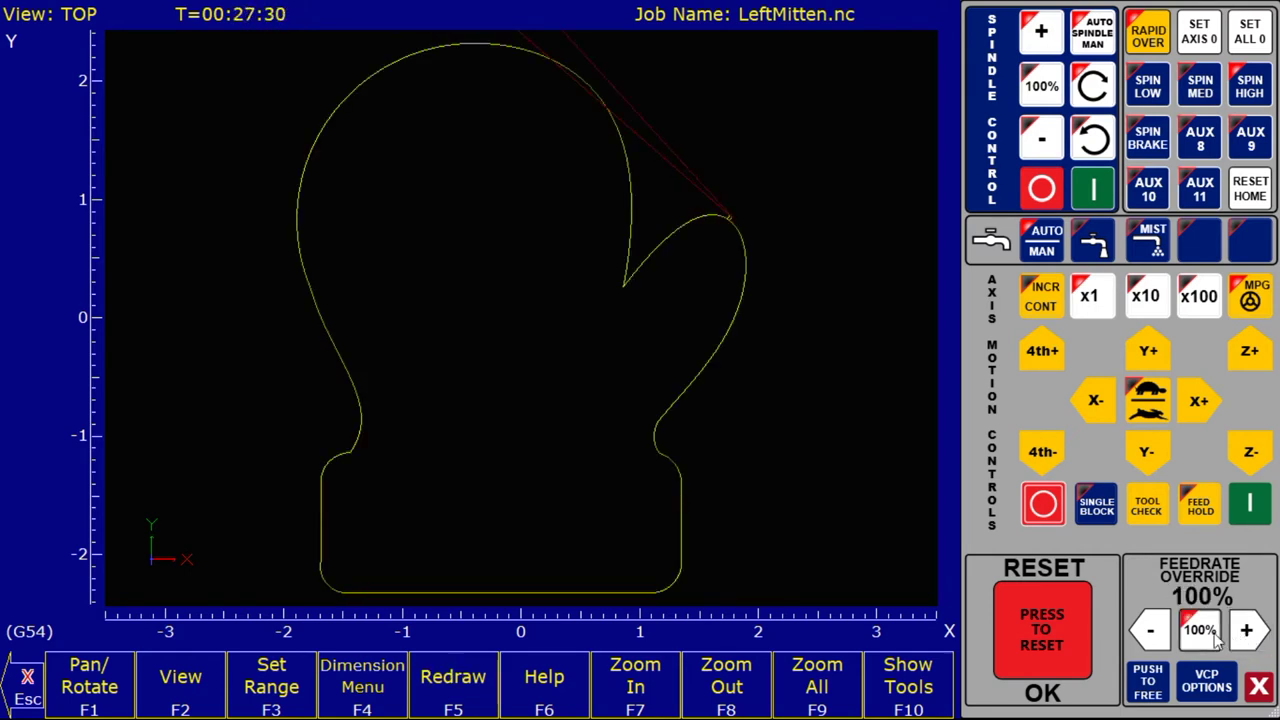
# - Examine the graphed toolpath in the 3-D, right, front and top views, ending on the 3-D view
pyautogui.click(178, 679)
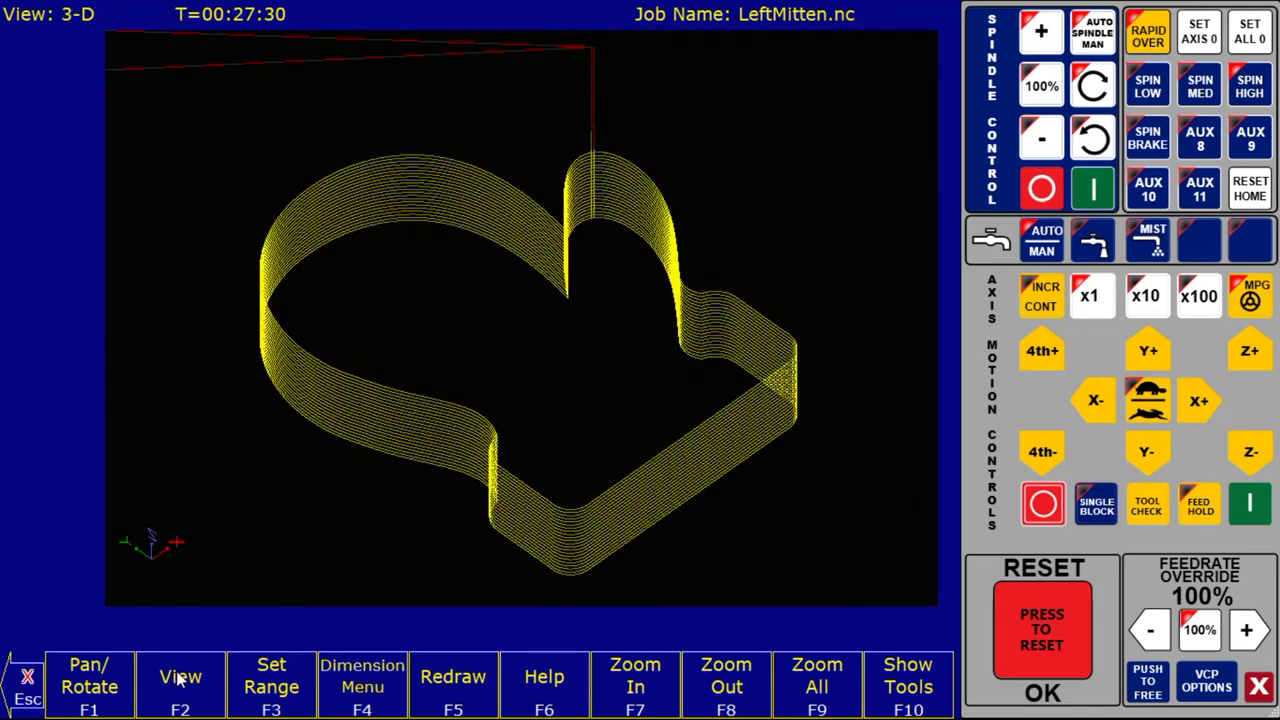
pyautogui.click(180, 679)
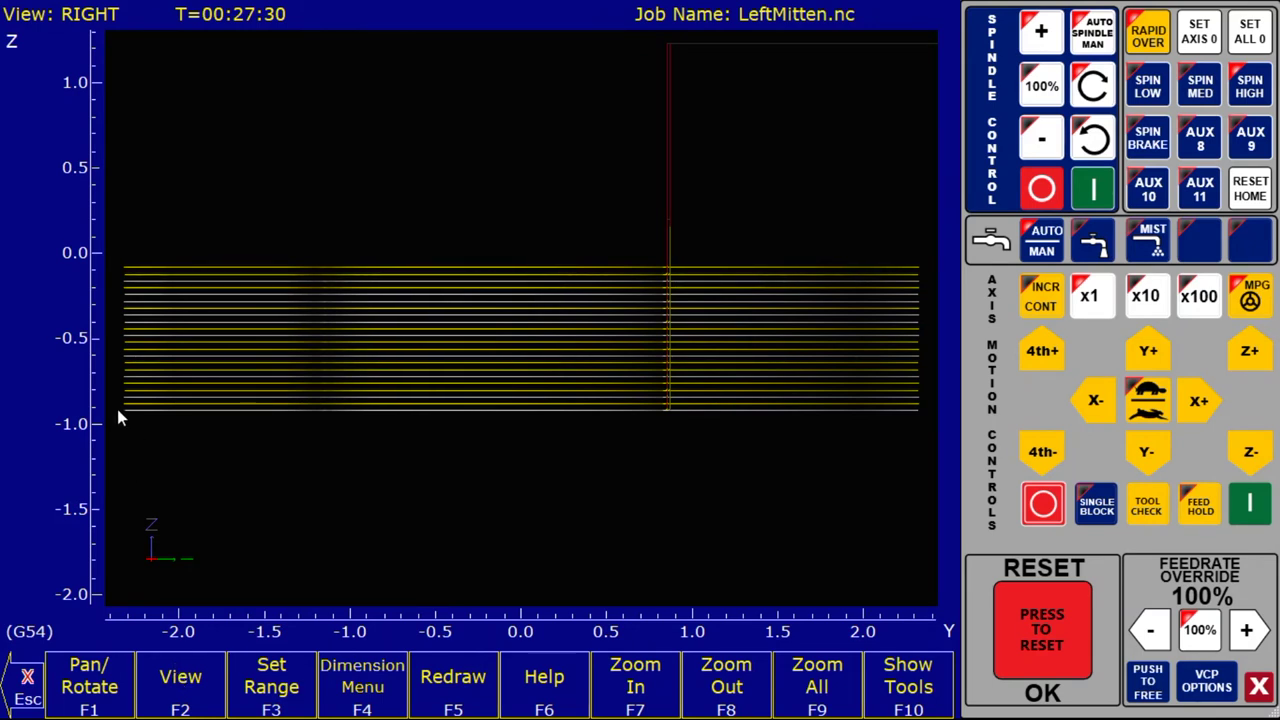
pyautogui.click(173, 702)
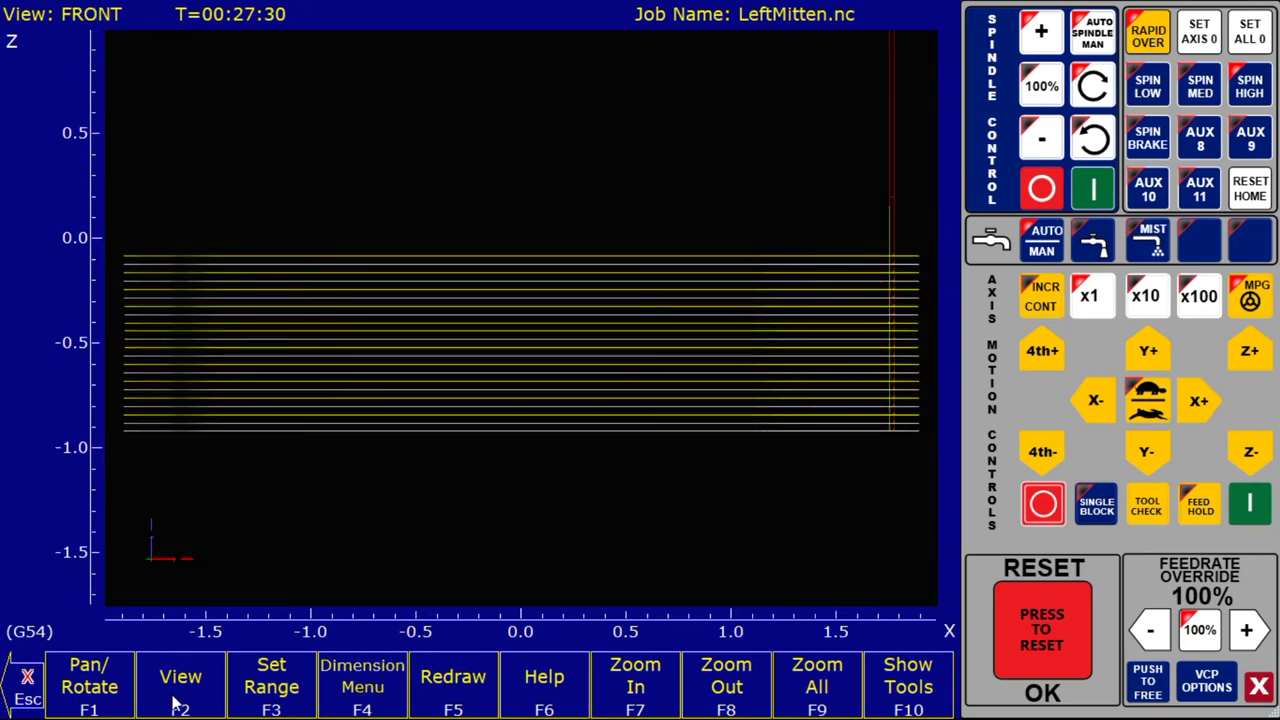
pyautogui.click(173, 702)
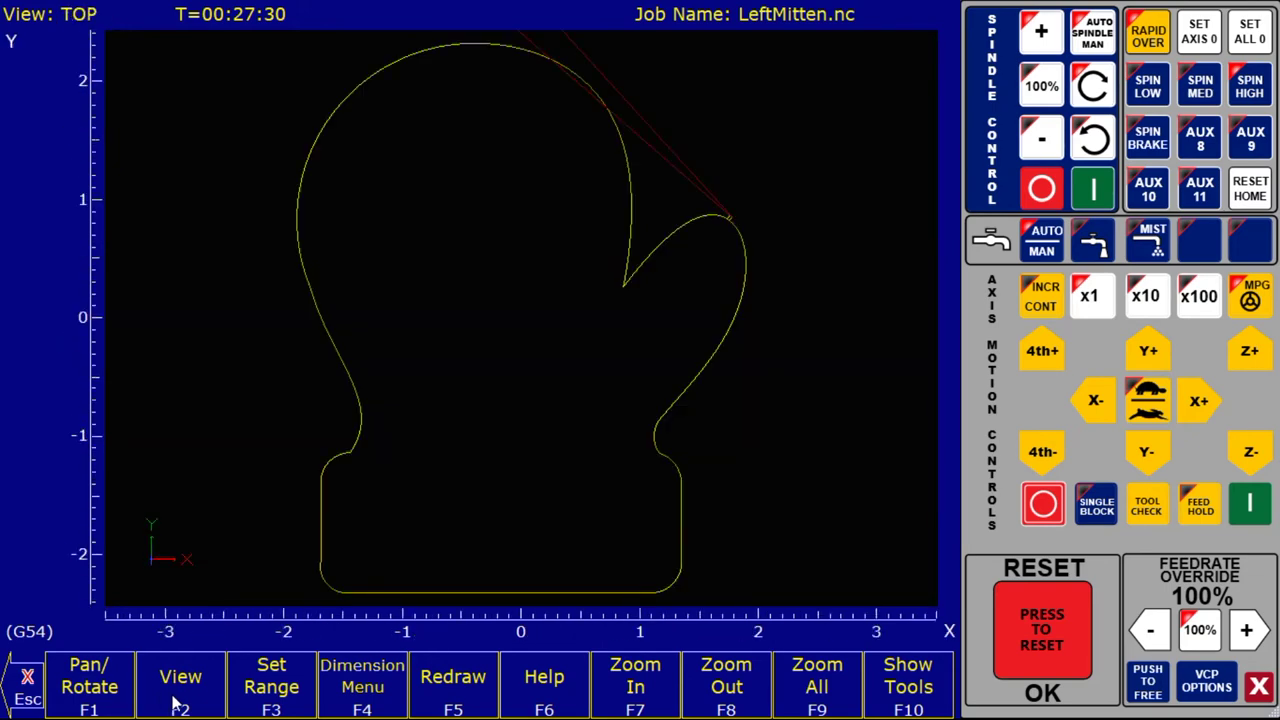
pyautogui.click(173, 702)
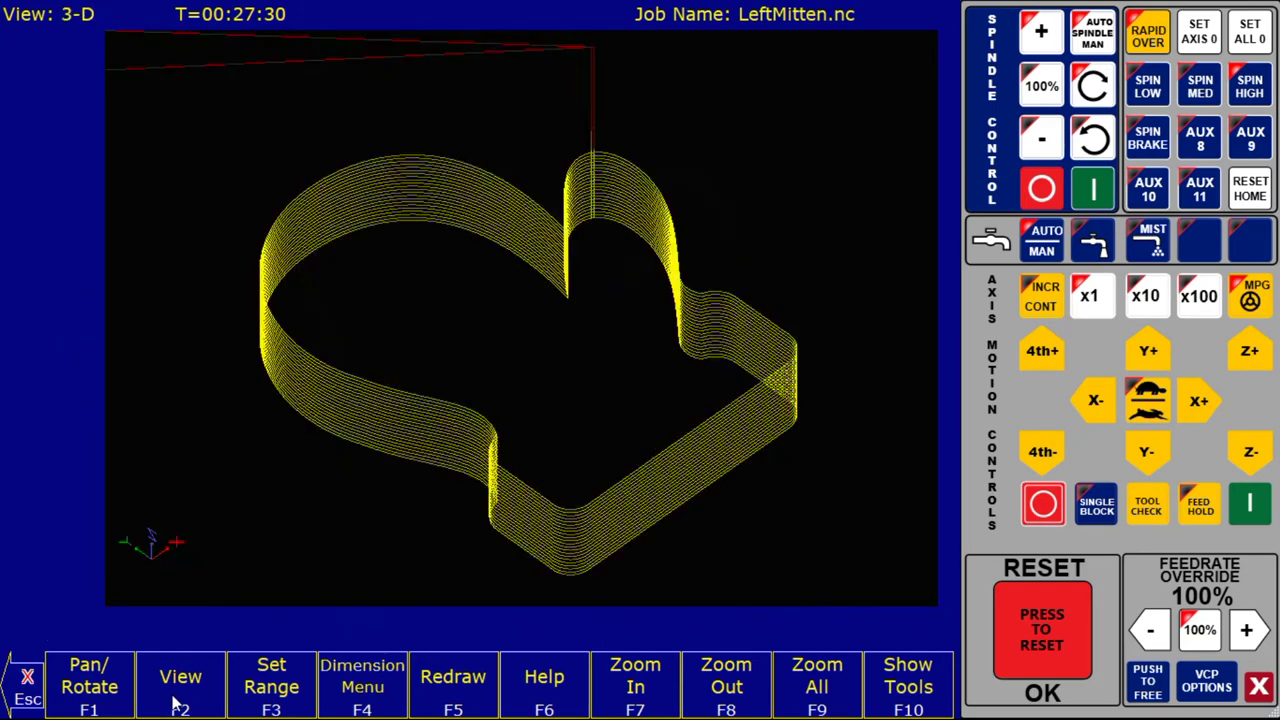
# - Redraw the 3-D toolpath graph while lowering the feedrate override to 1%
pyautogui.click(1150, 632)
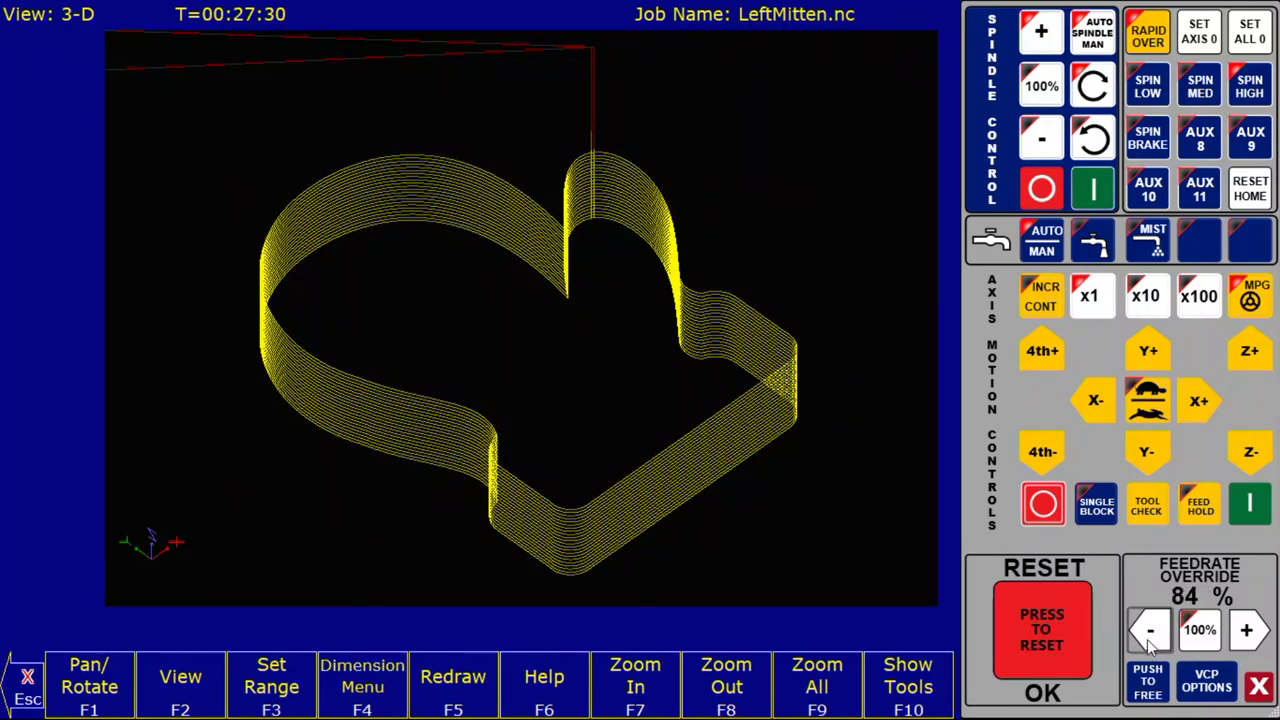
pyautogui.moveTo(1148, 640); pyautogui.dragTo(1148, 640)
pyautogui.click(460, 676)
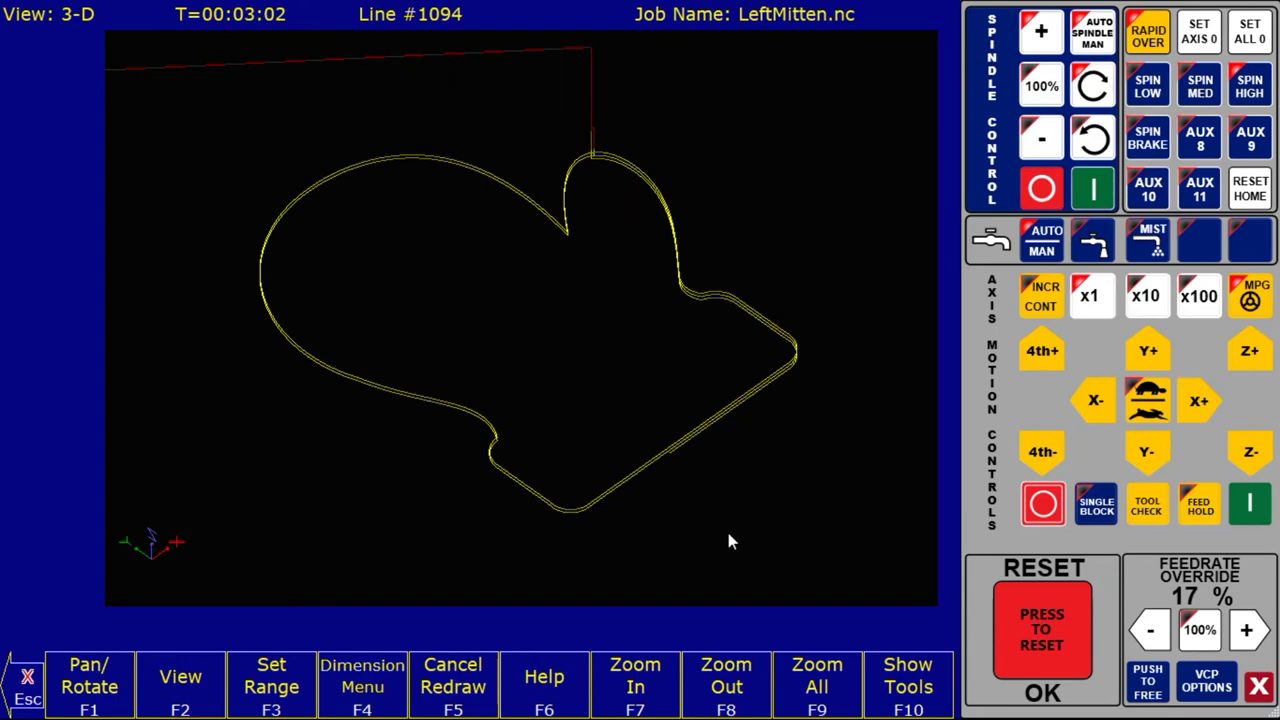
pyautogui.moveTo(1158, 648); pyautogui.dragTo(1123, 641)
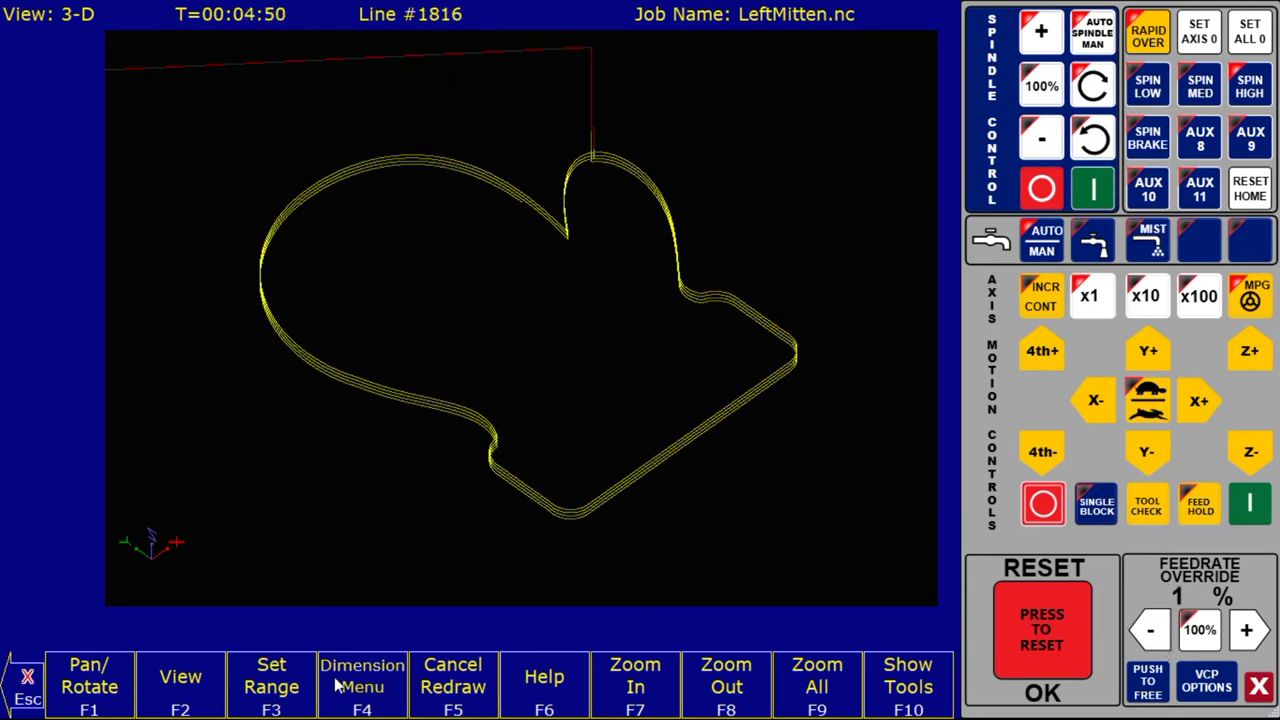
# - Show the toolpath graph from the right and raise the feedrate override to 22%
pyautogui.click(175, 682)
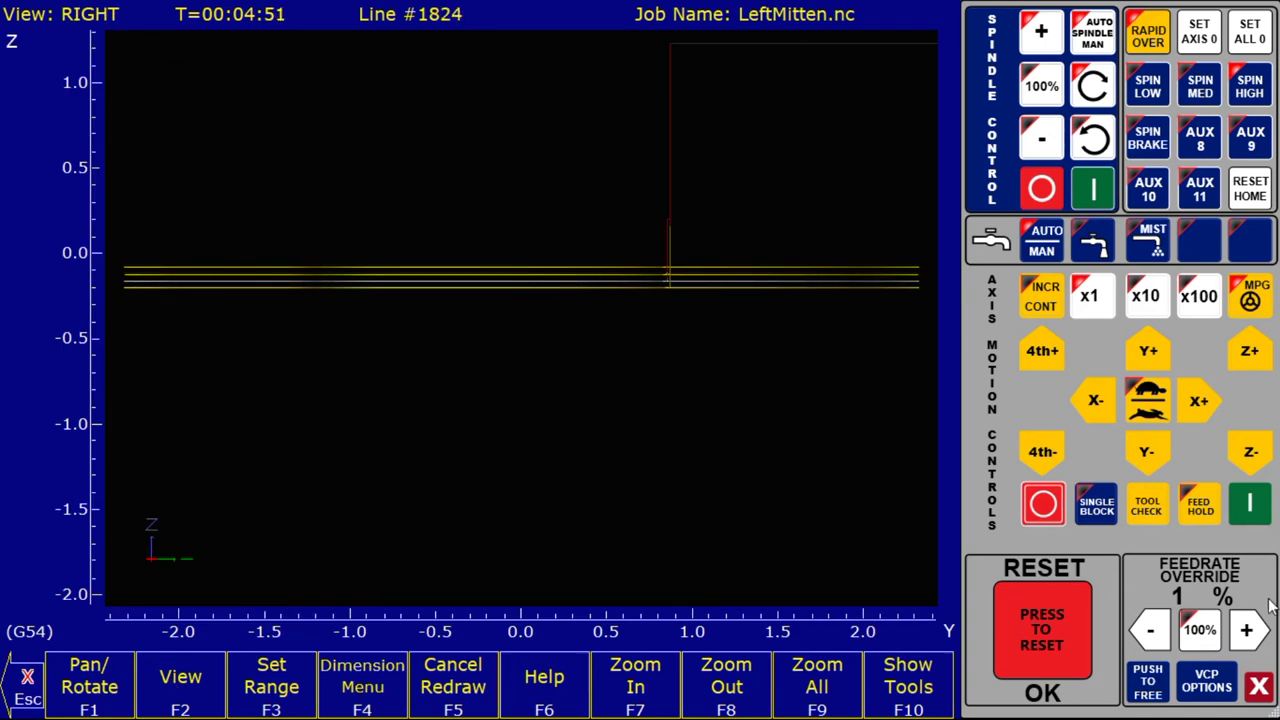
pyautogui.click(1247, 630)
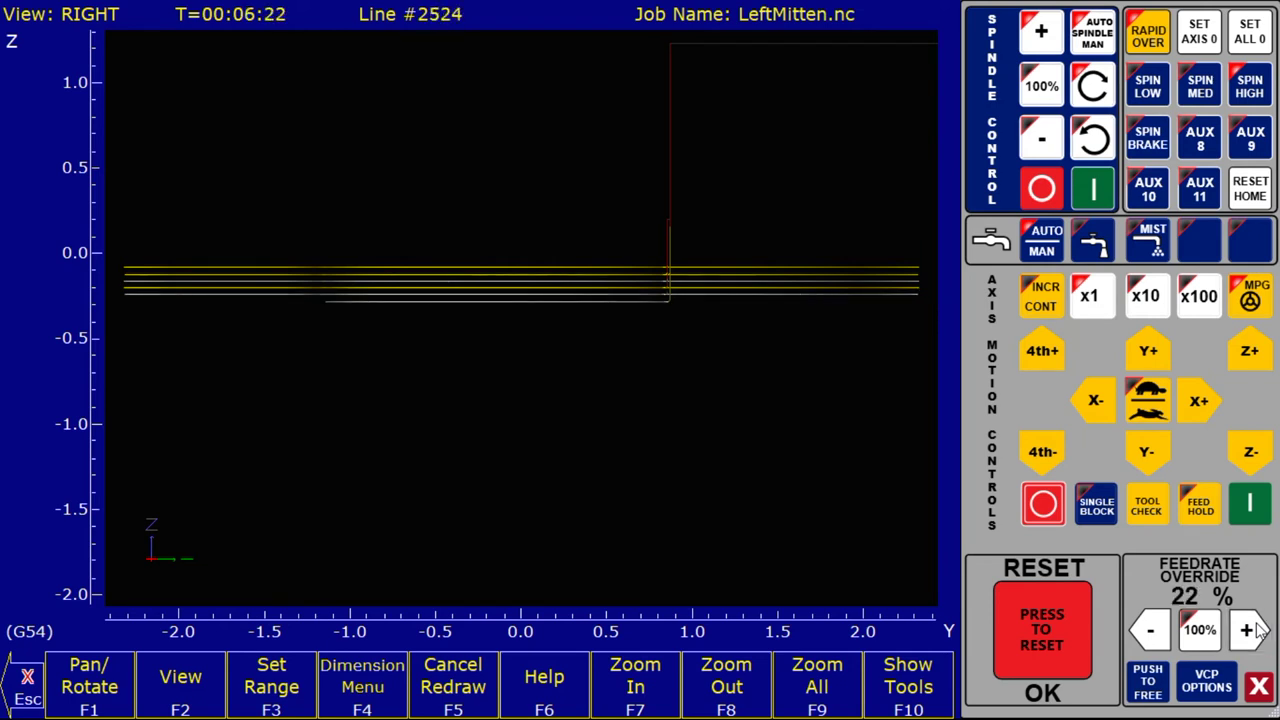
# - Lower the feedrate override to 1% to slow the toolpath redraw, and exit the graph
pyautogui.click(1151, 635)
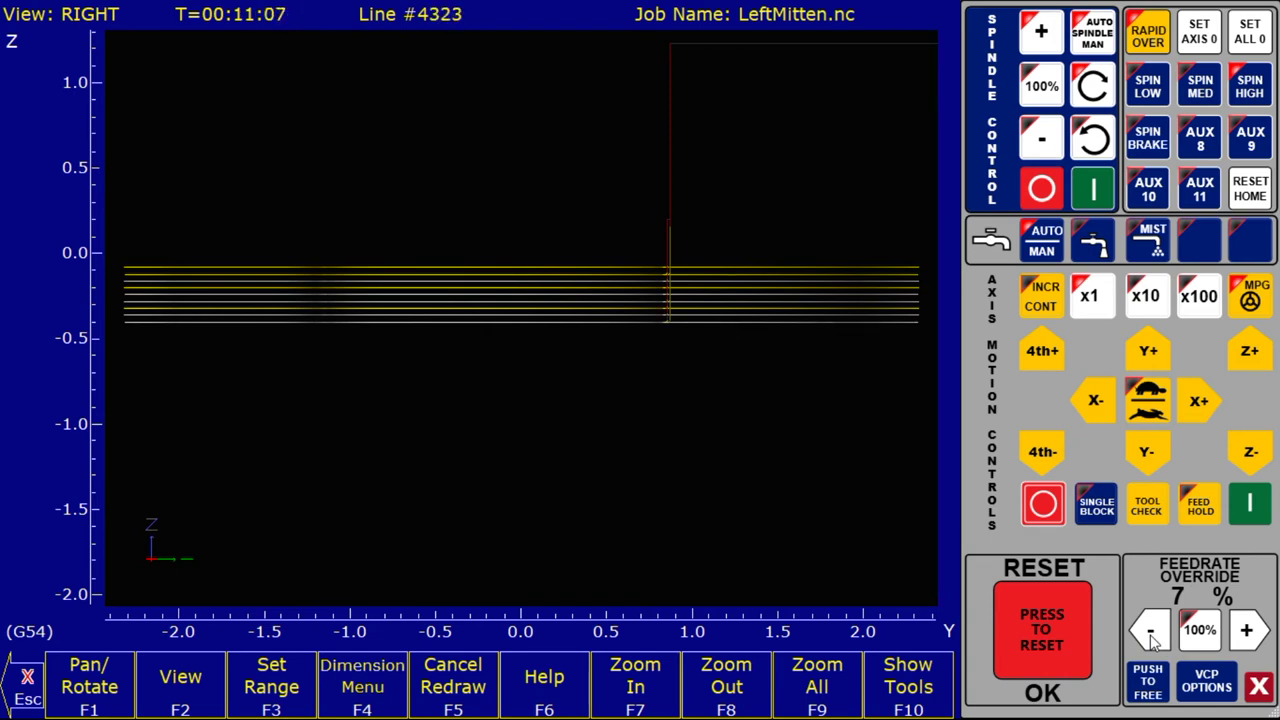
pyautogui.click(1151, 635)
pyautogui.click(1151, 635)
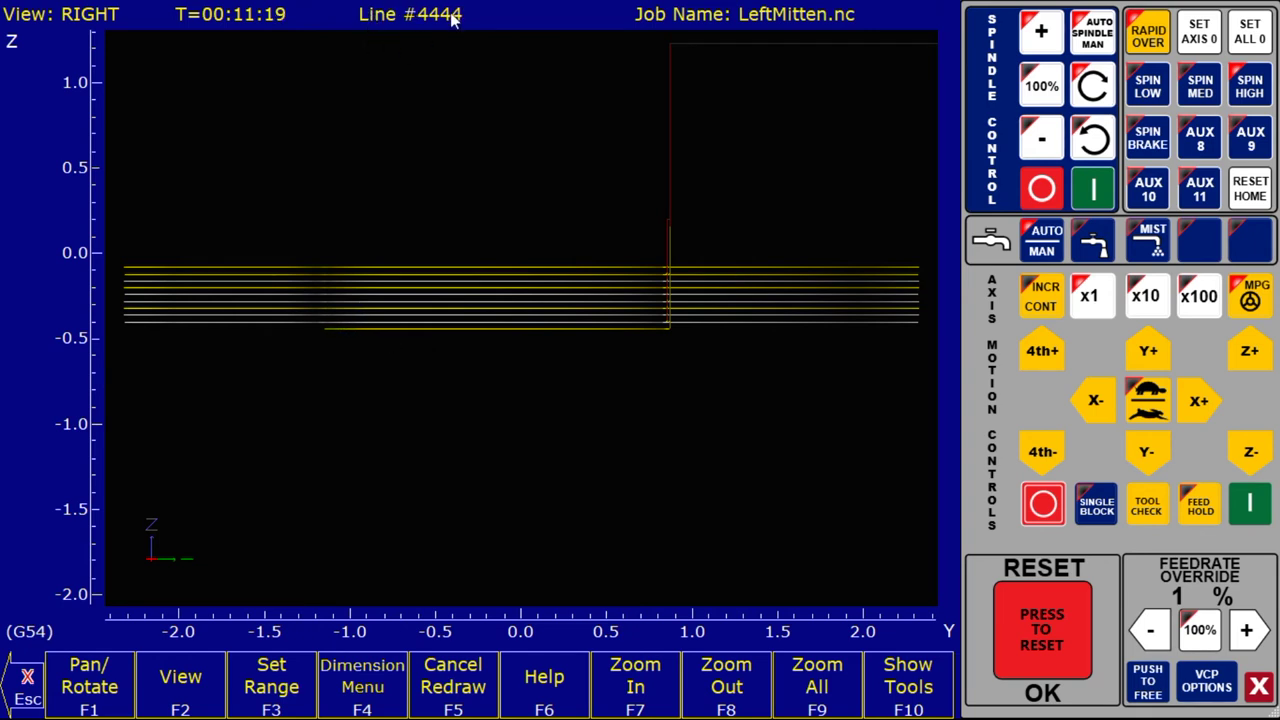
pyautogui.click(26, 700)
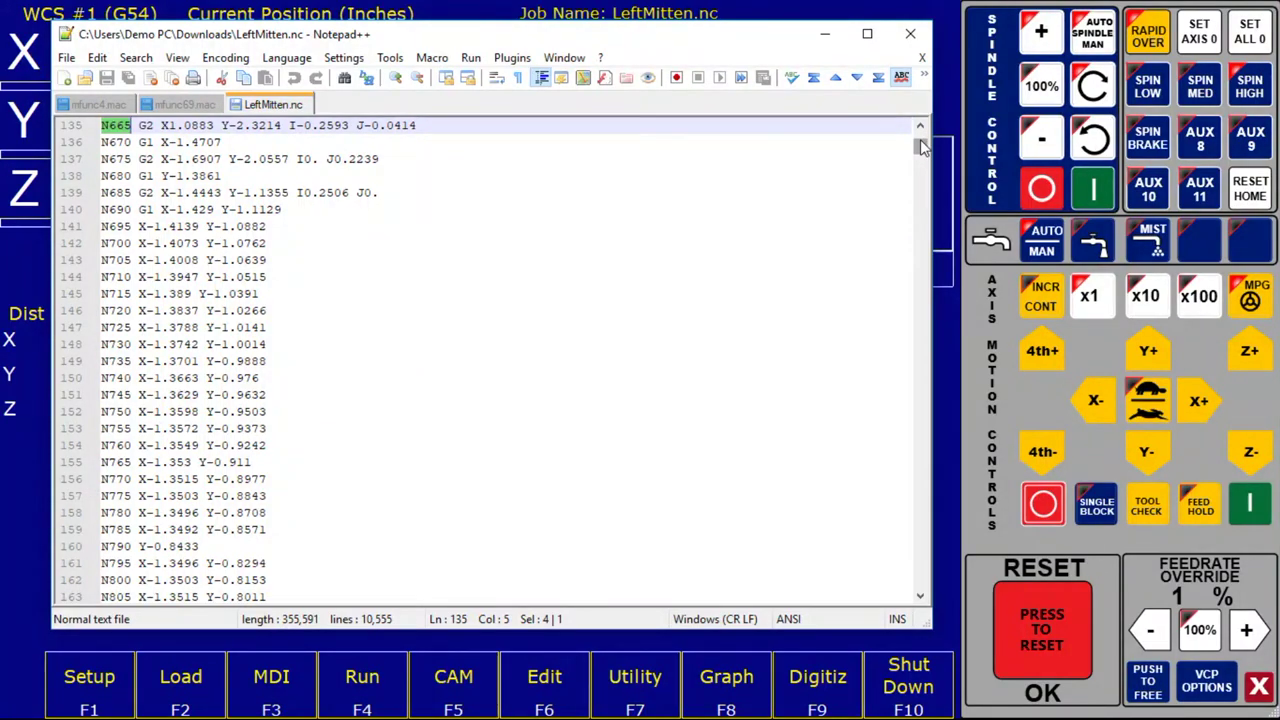
# - Go to line 4444 of LeftMitten.nc in Notepad++ and place the cursor in its N22210 block
pyautogui.moveTo(920, 147); pyautogui.dragTo(920, 327)
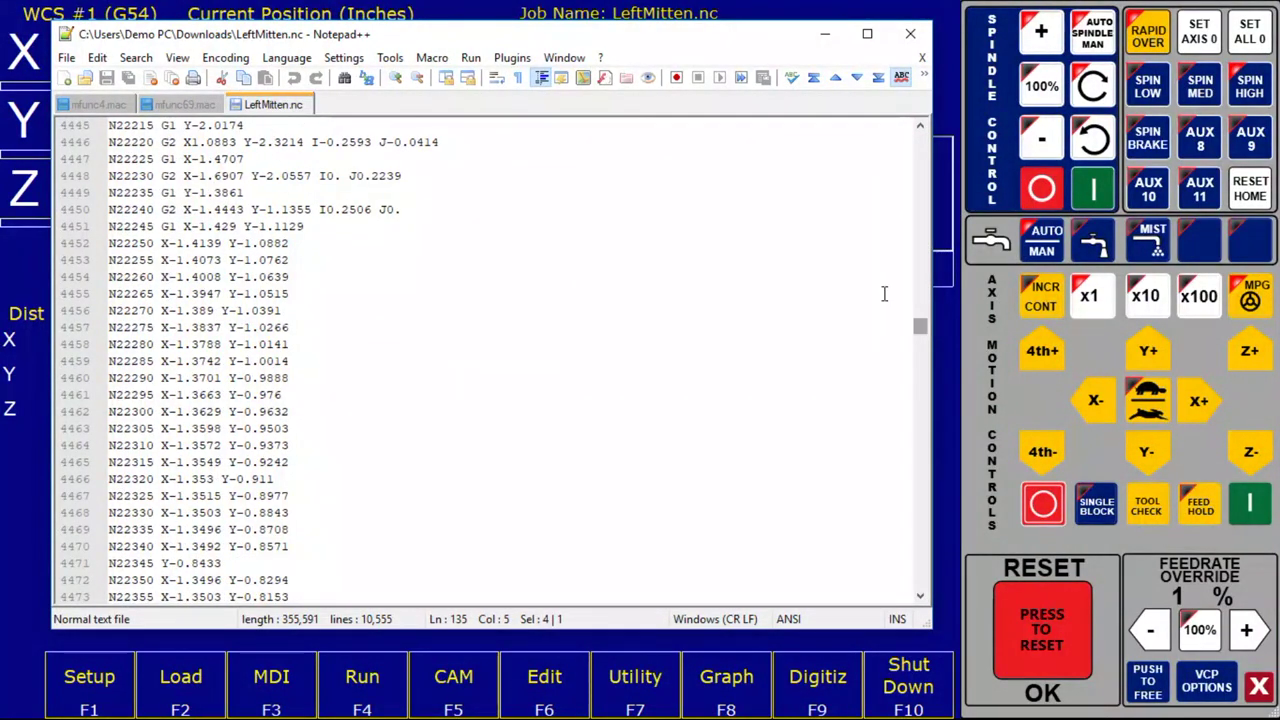
pyautogui.click(207, 142)
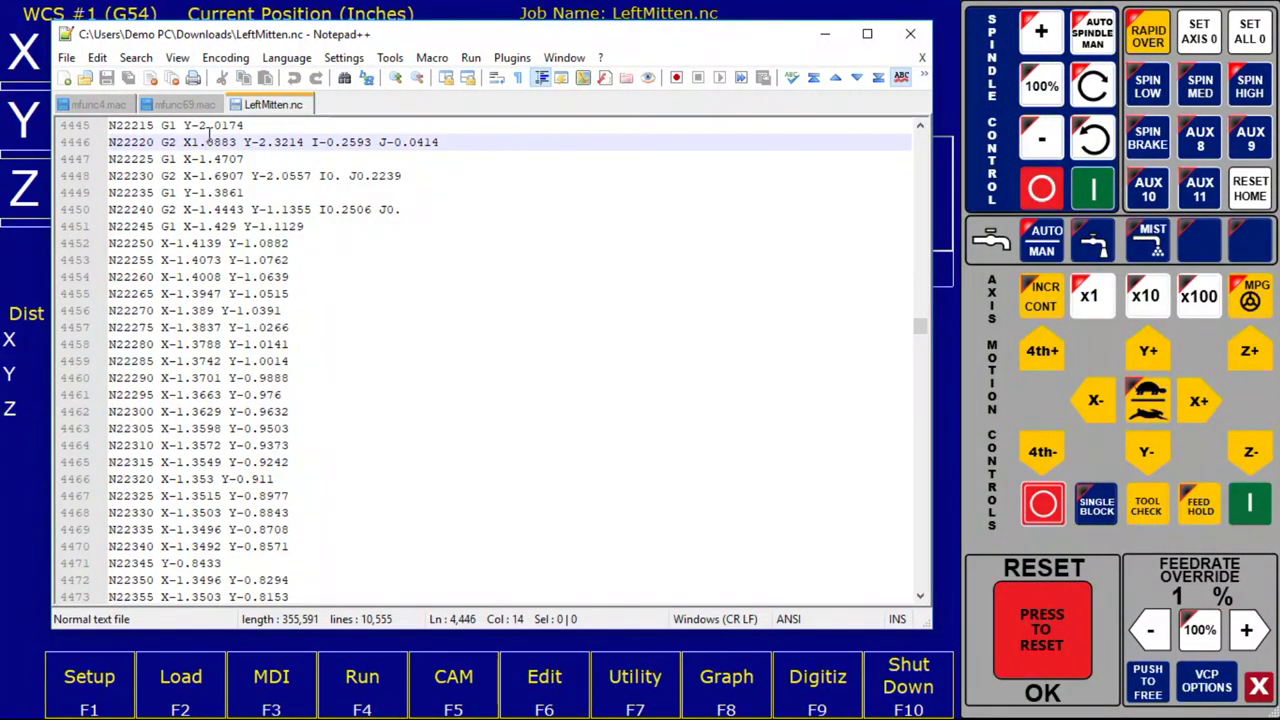
pyautogui.click(207, 126)
pyautogui.press('Up')
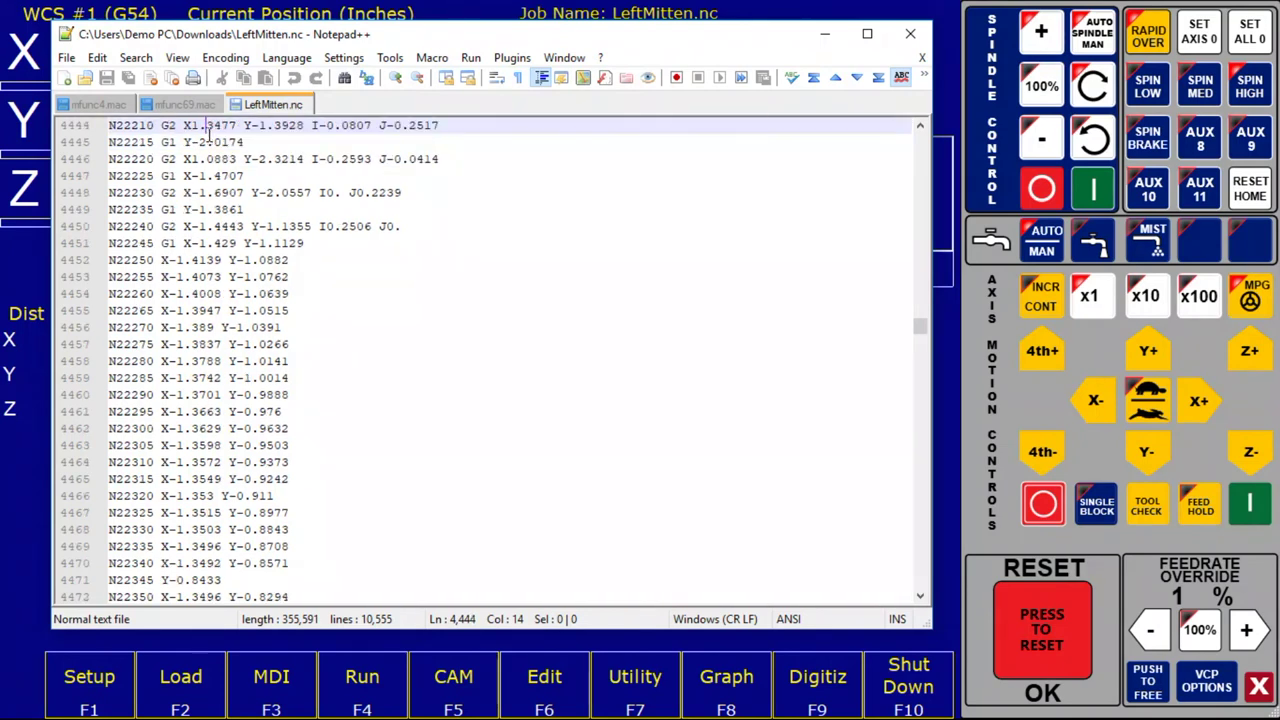
pyautogui.press('Left')
pyautogui.press('Left')
pyautogui.press('Left')
pyautogui.press('Left')
pyautogui.press('Left')
pyautogui.press('Left')
pyautogui.press('Left')
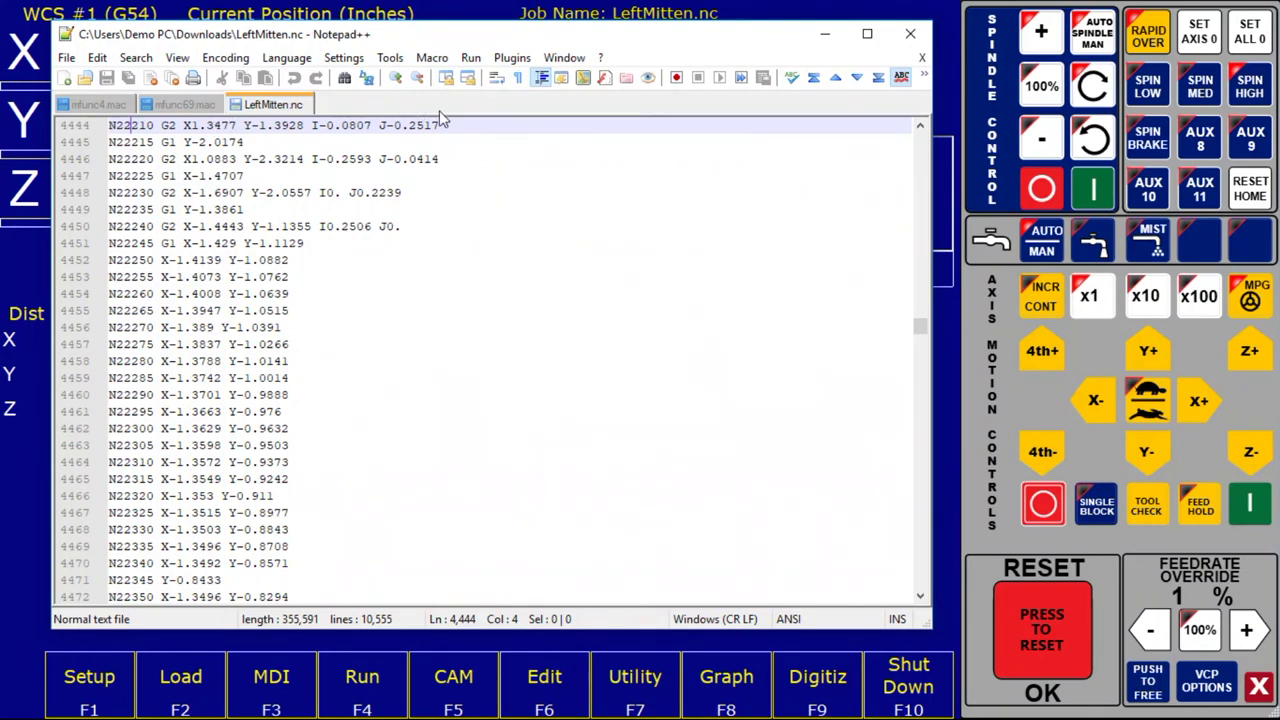
# - Change the X coordinate on line 4444 to X1.35, save LeftMitten.nc and close Notepad++
pyautogui.click(210, 125)
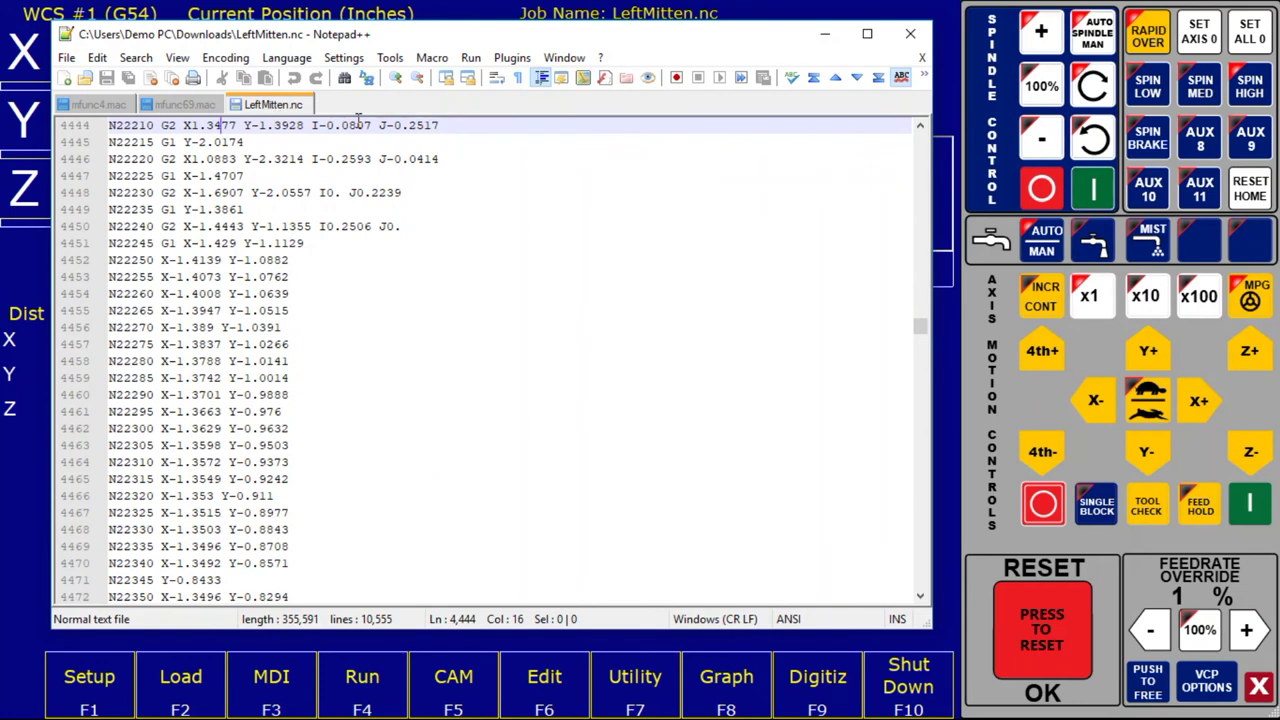
pyautogui.press('BackSpace')
pyautogui.write('5')
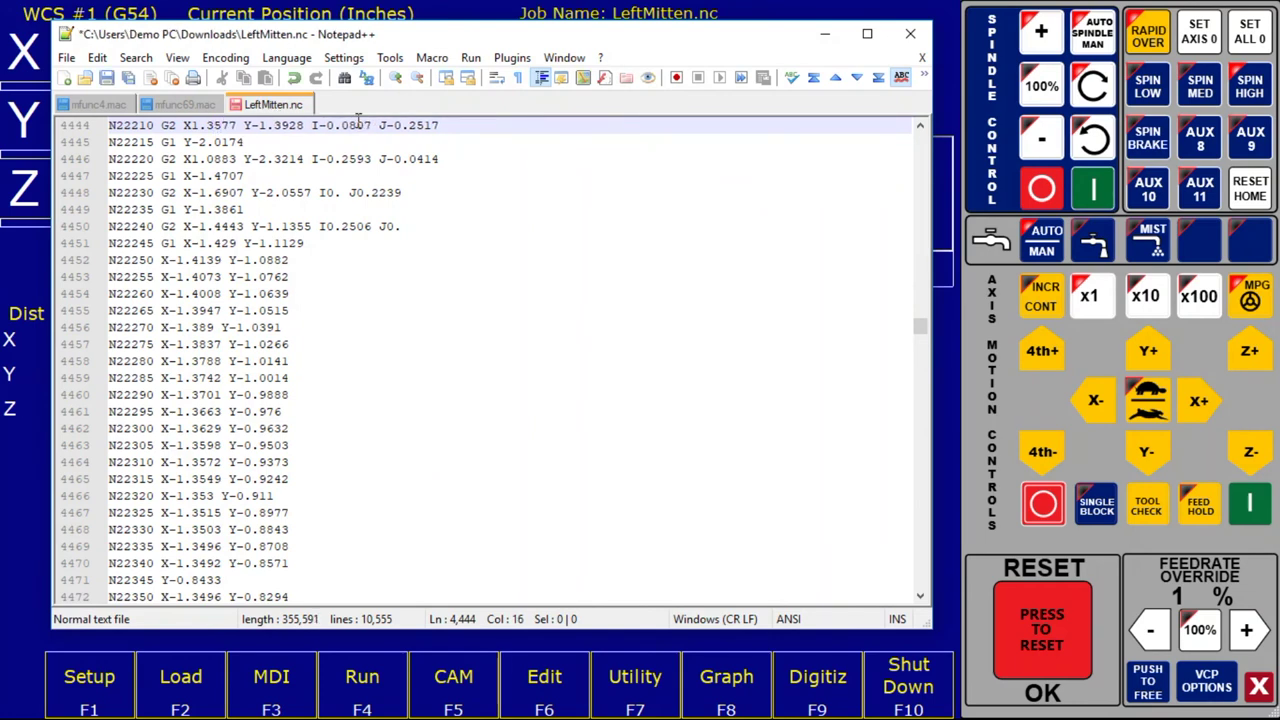
pyautogui.press('Delete')
pyautogui.press('Delete')
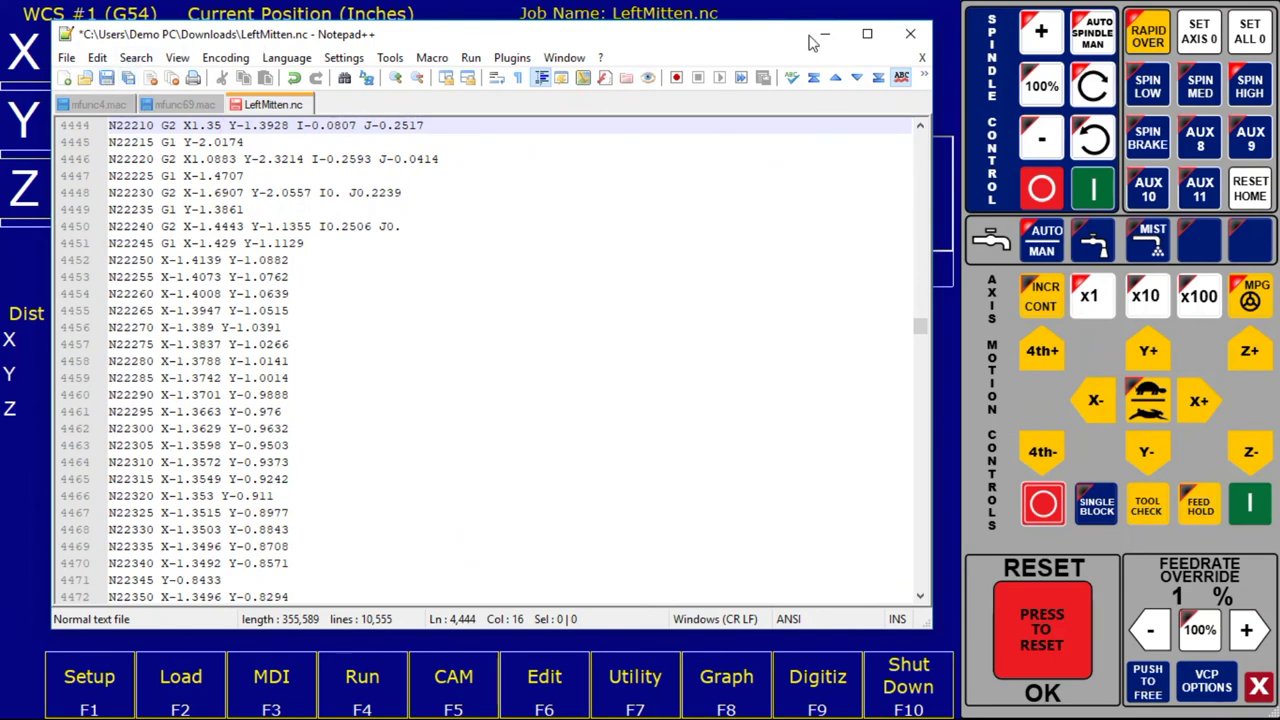
pyautogui.click(107, 79)
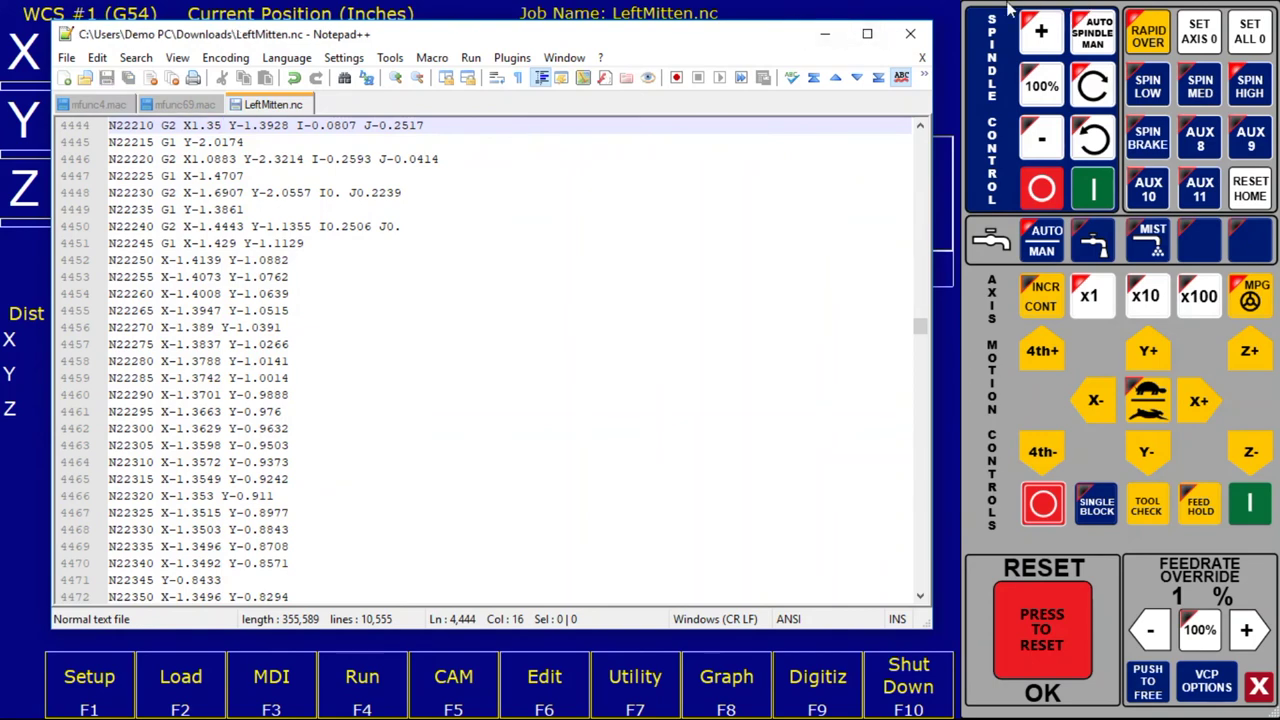
pyautogui.click(920, 42)
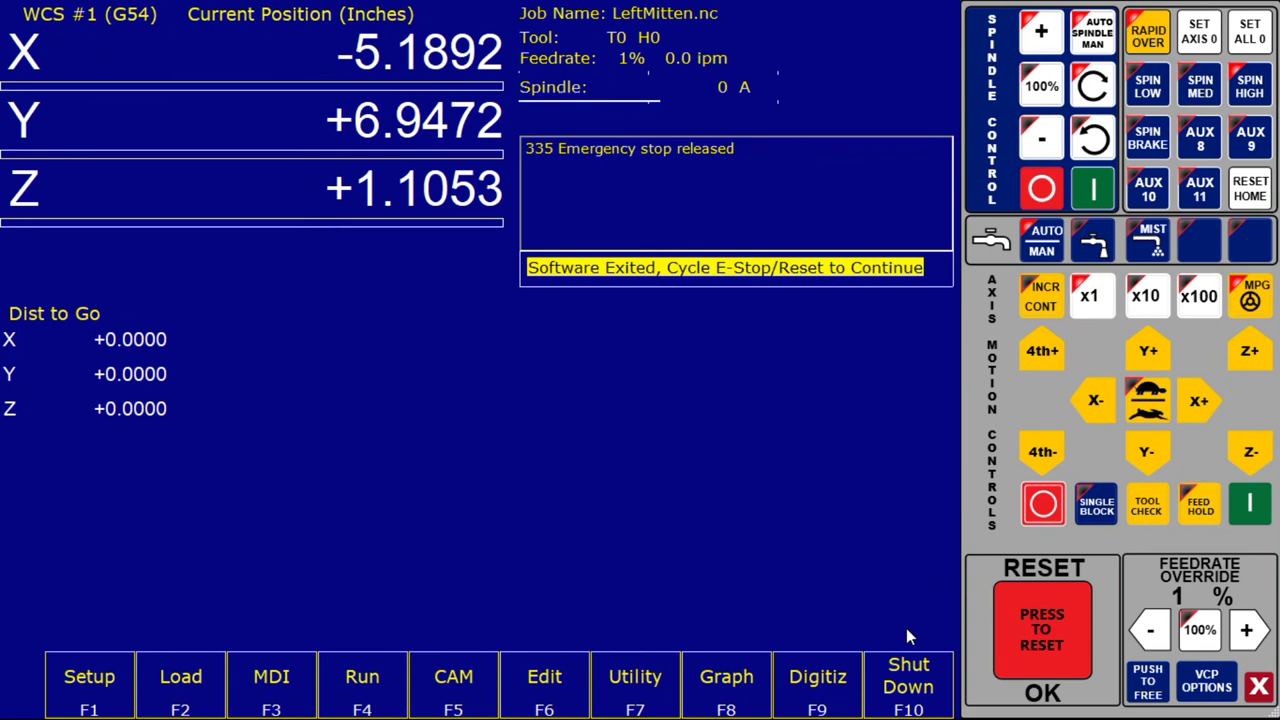
# - Open the shutdown options of the CNC control
pyautogui.click(918, 686)
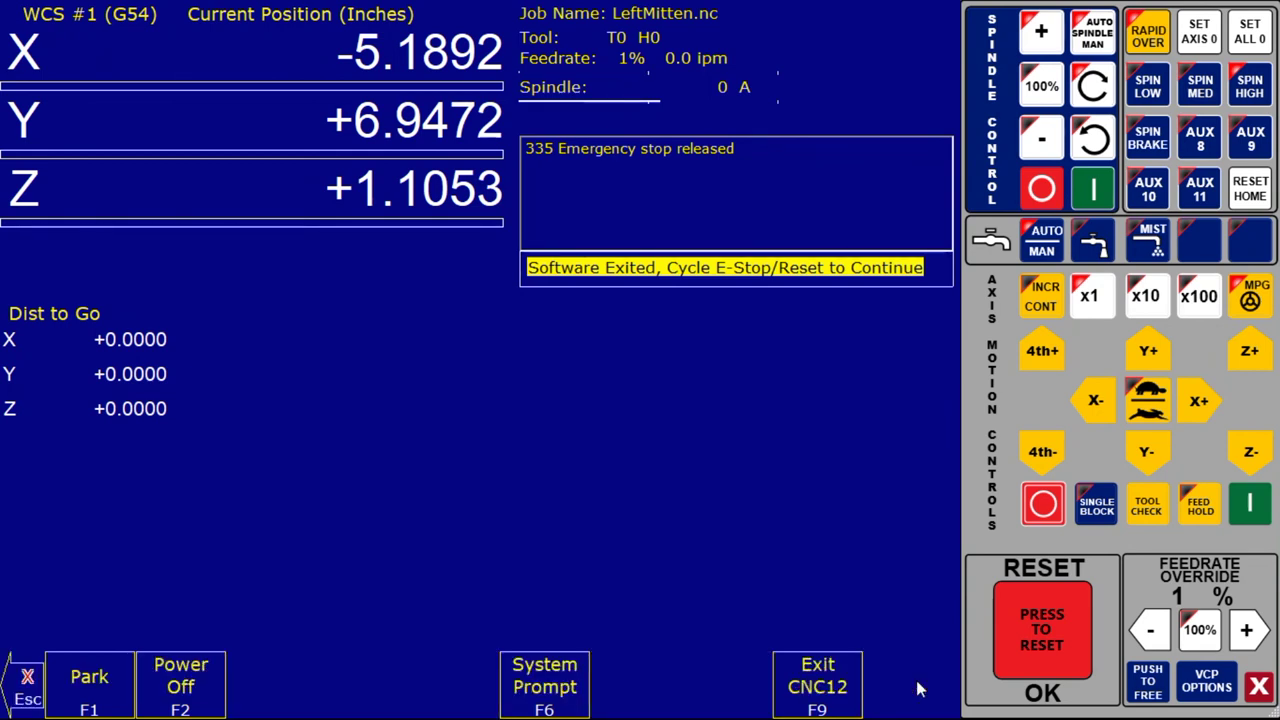